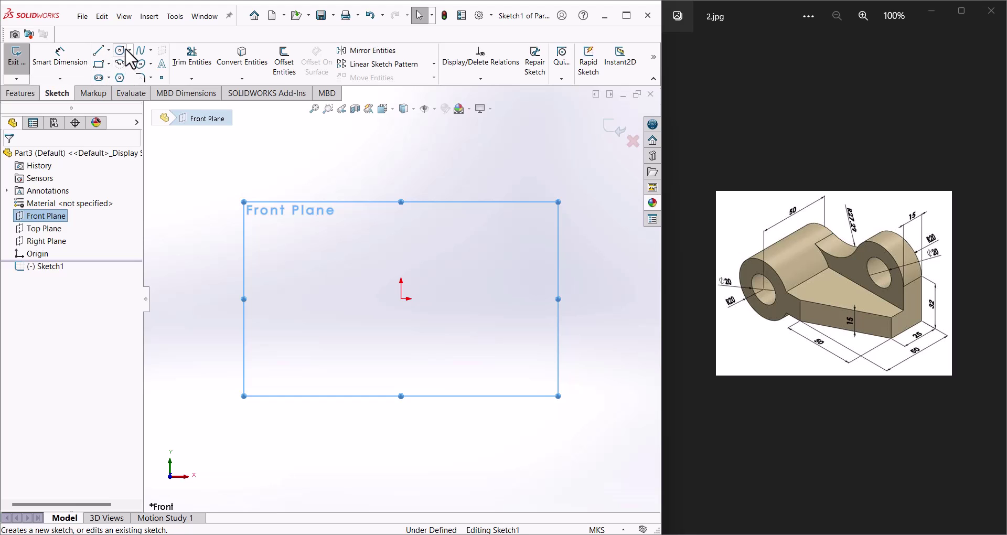
Sketch two concentric circles centred on the origin on the Front Plane, the outer one about 0.06 m in diameter.
left_click(120, 51)
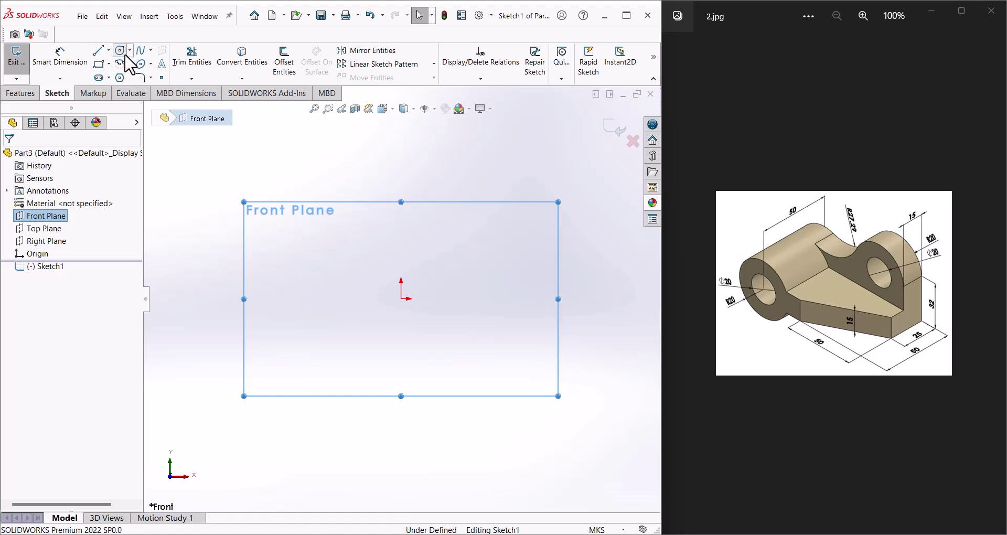
left_click(401, 299)
left_click(394, 353)
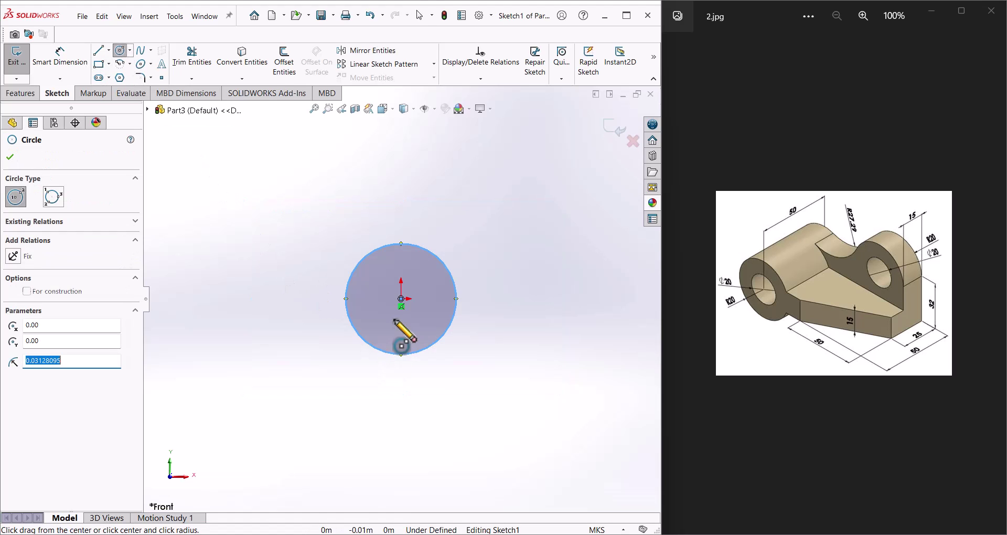
left_click(401, 299)
left_click(402, 328)
right_click(400, 333)
left_click(402, 336)
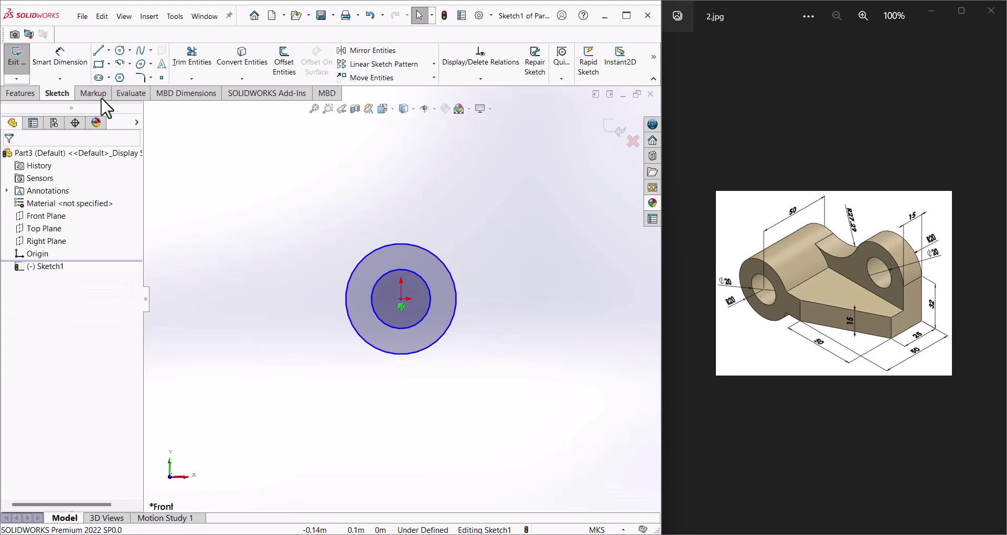
Dimension the outer circle's diameter as 40 m.
left_click(60, 61)
left_click(364, 257)
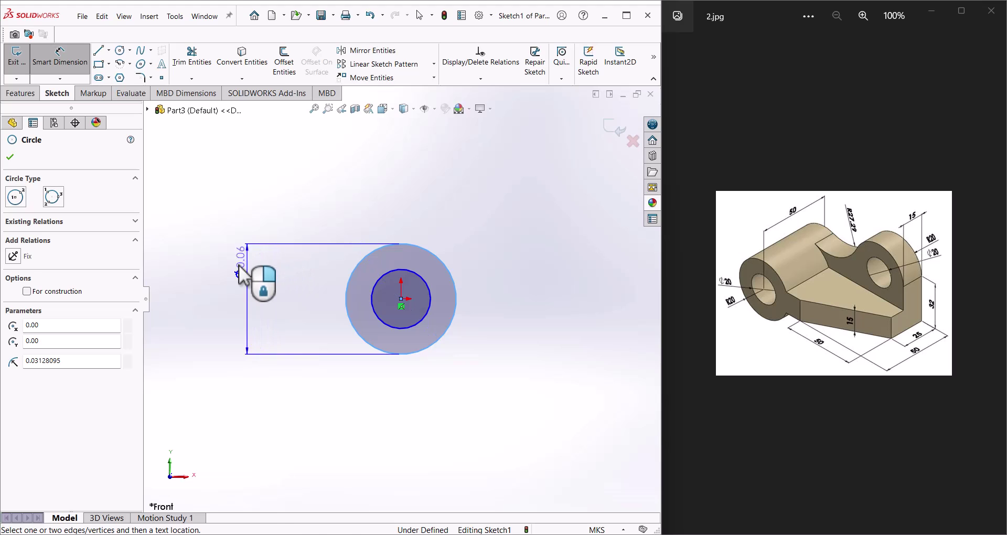
left_click(239, 269)
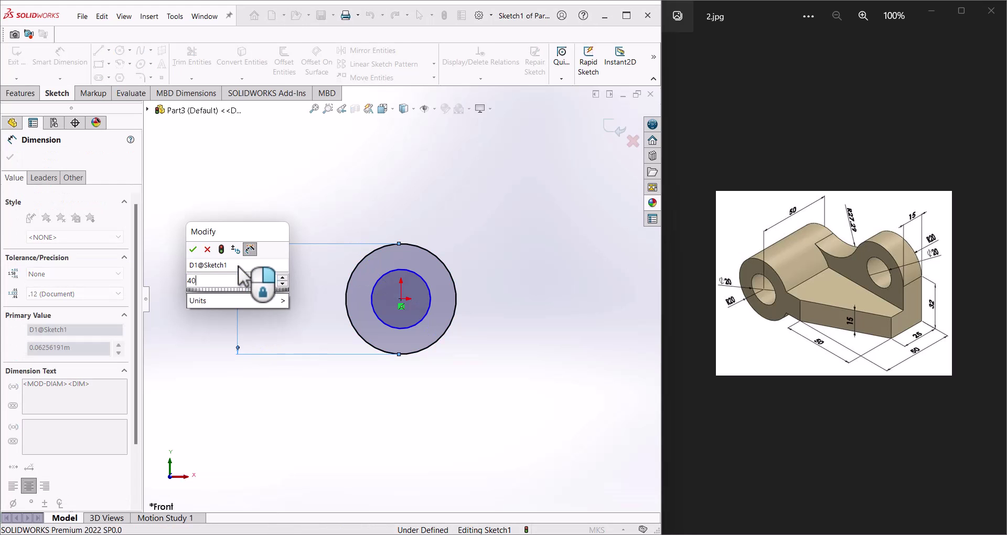
type("40")
key("Return")
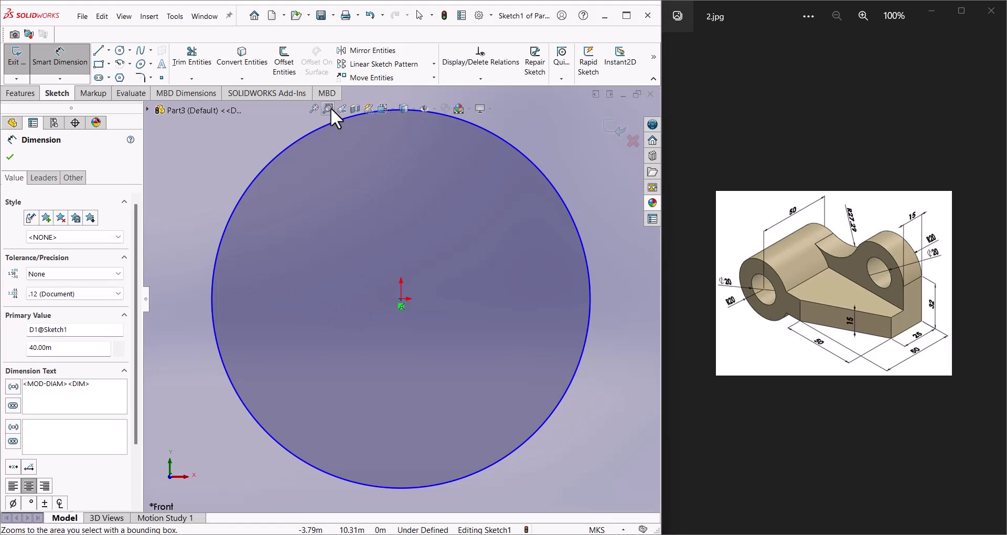
Dimension the inner circle's diameter as 20 m.
left_click(230, 231)
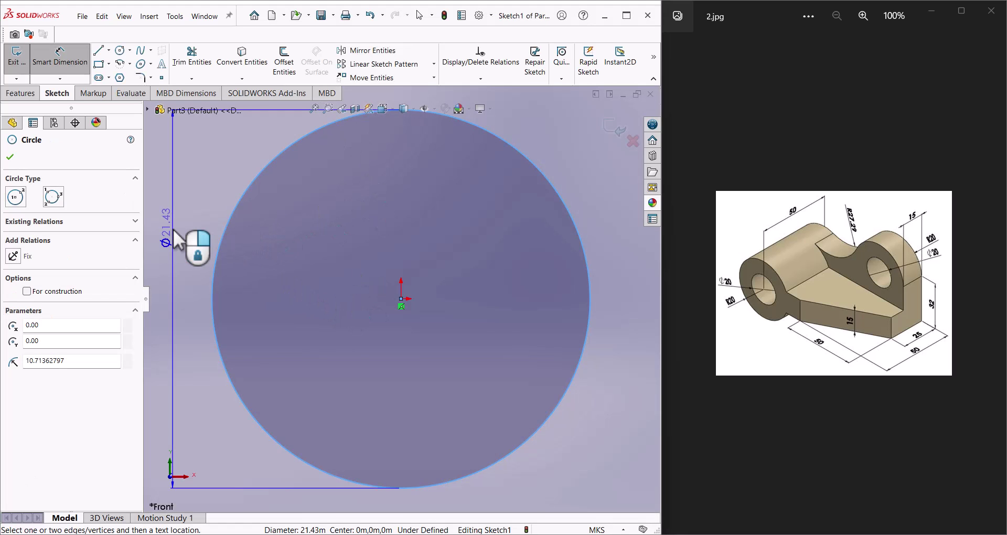
left_click(178, 241)
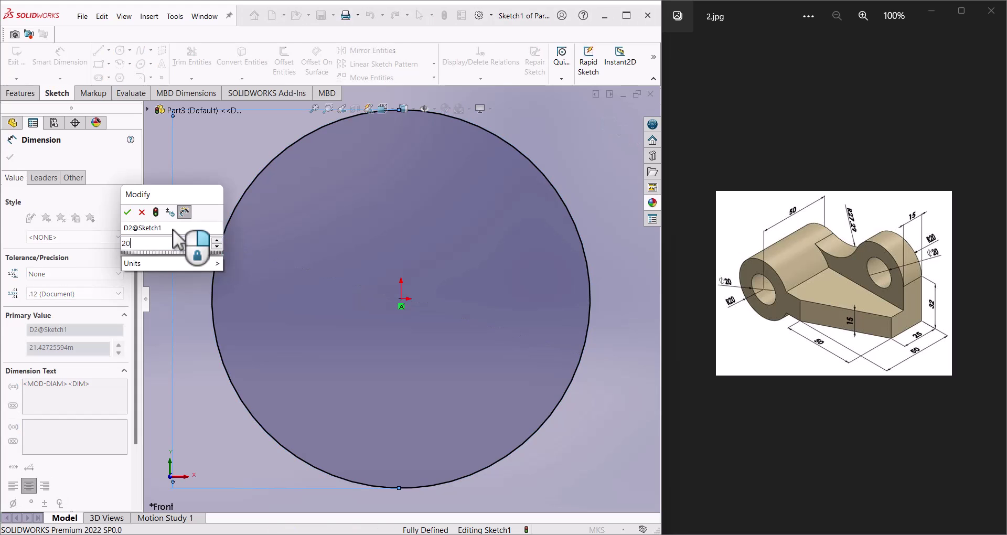
type("20")
key("Return")
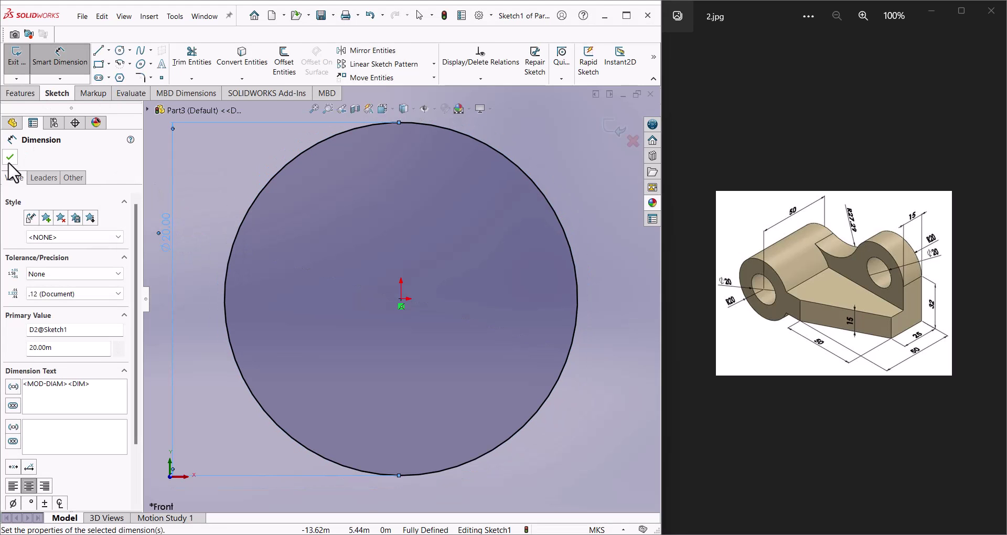
left_click(10, 157)
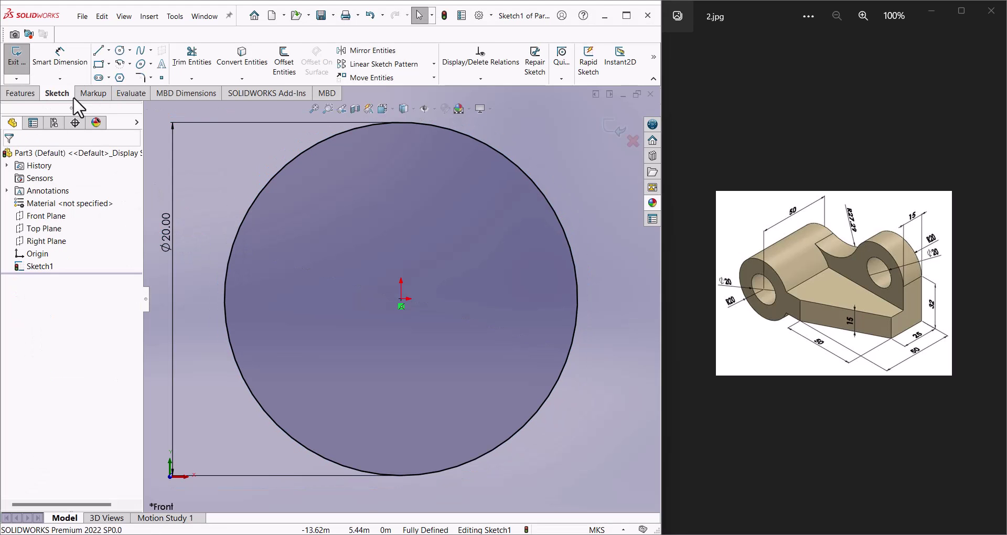
Move the outer circle's diameter dimension closer to the circle.
left_click(313, 109)
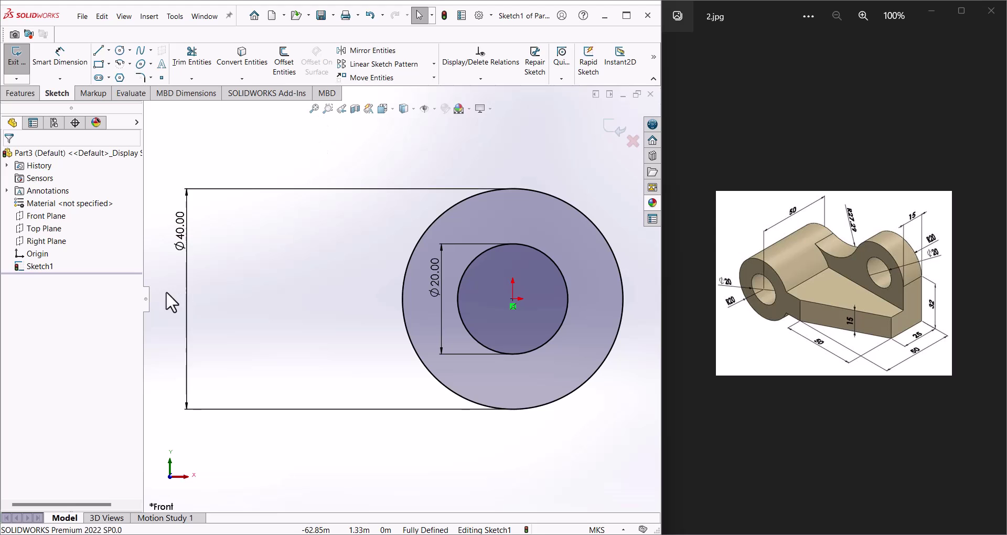
left_click_drag(187, 251, 374, 257)
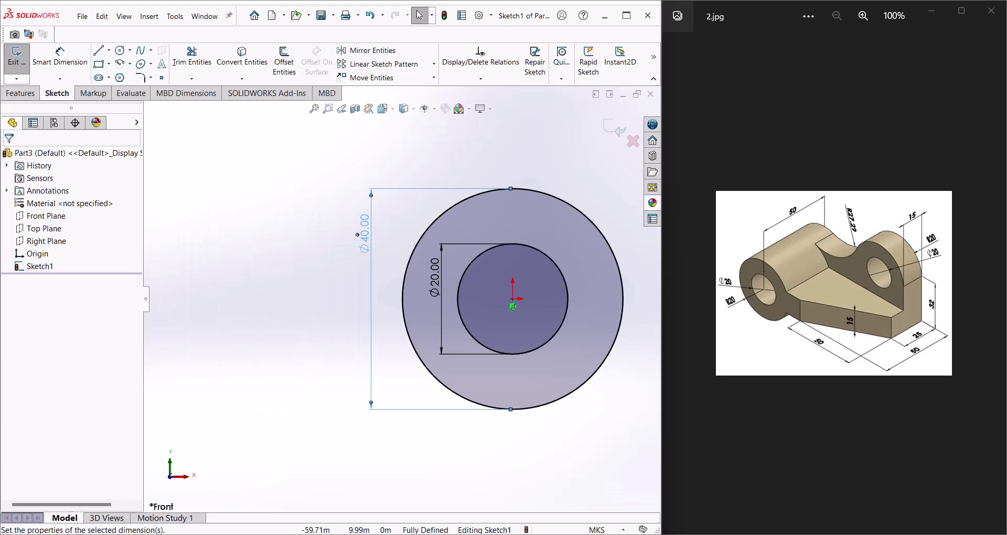
left_click(327, 109)
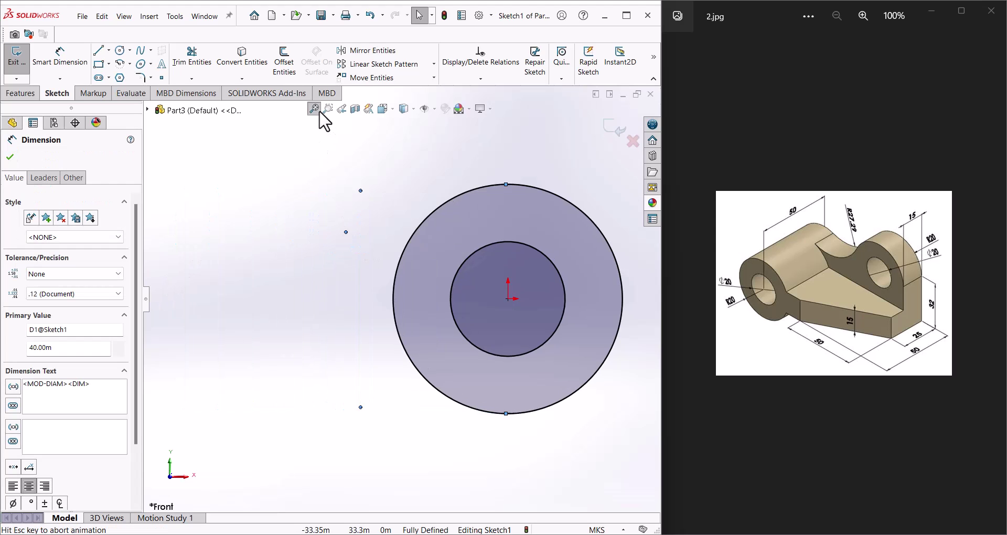
left_click(569, 153)
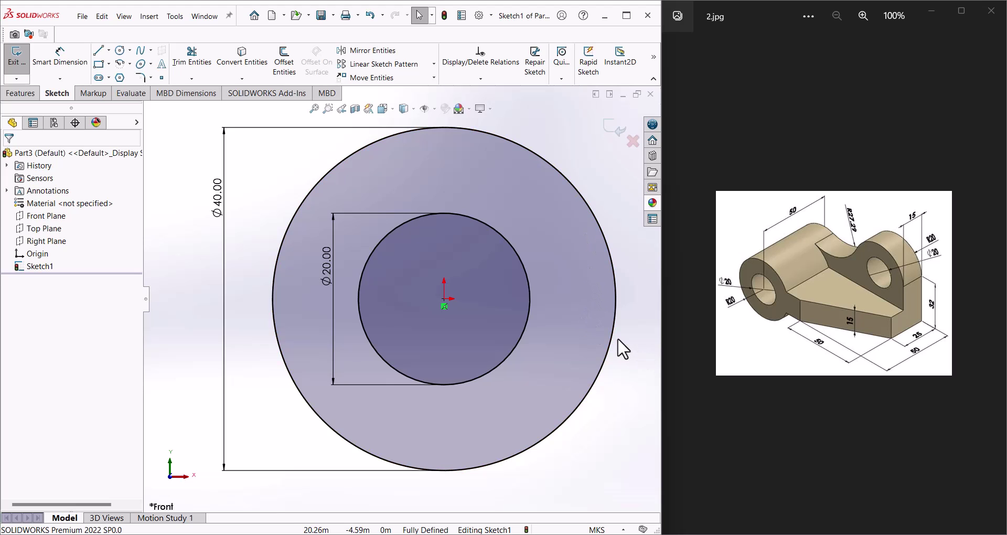
Sketch a horizontal line about 2.52 m long outward from the outer circle's right quadrant point.
key("l")
left_click(616, 298)
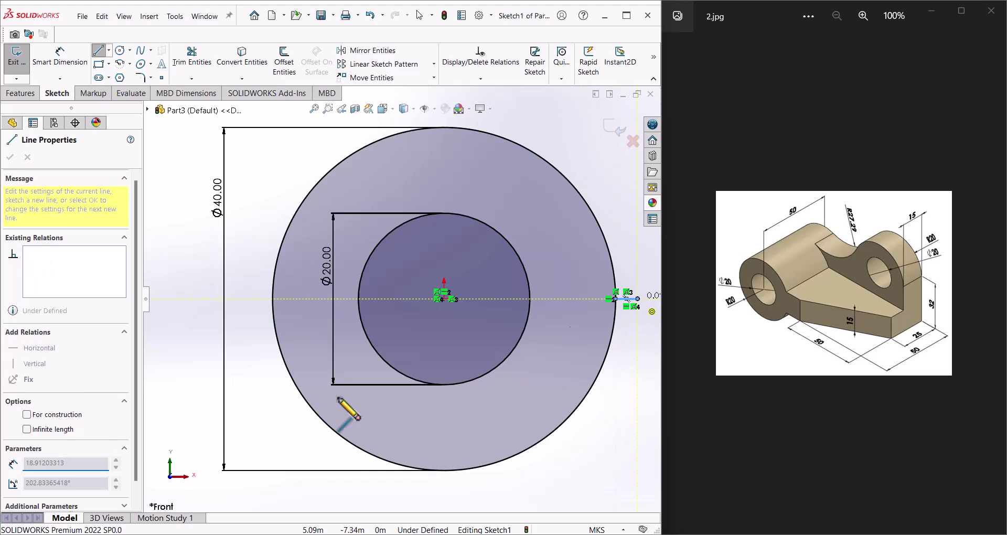
right_click(246, 375)
left_click(296, 383)
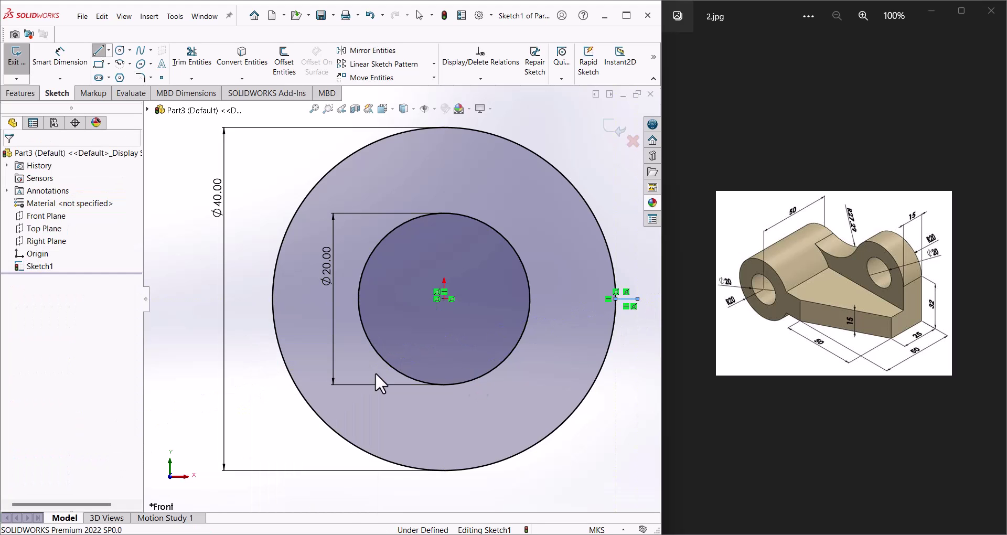
Convert the horizontal line to construction geometry and set its length to 65 m.
left_click(625, 300)
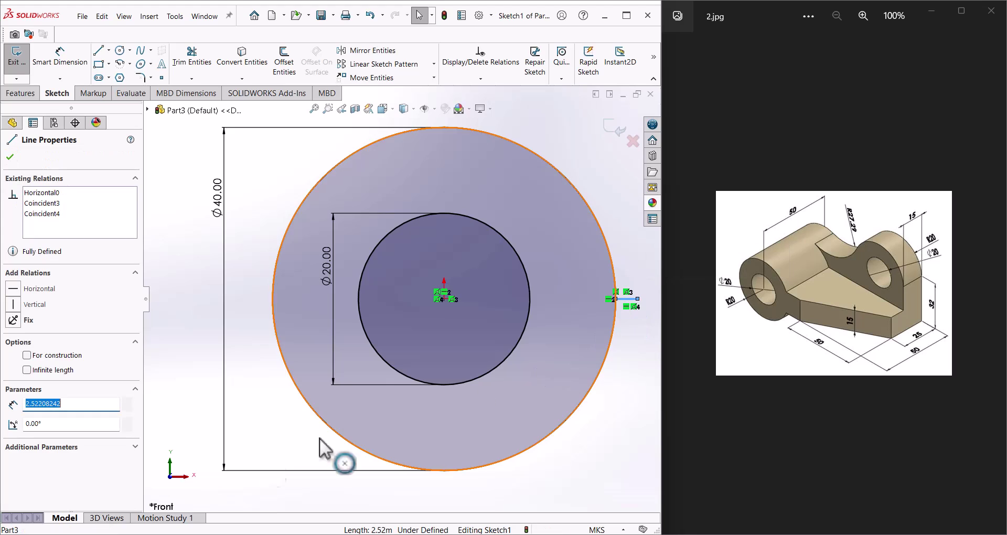
left_click(46, 356)
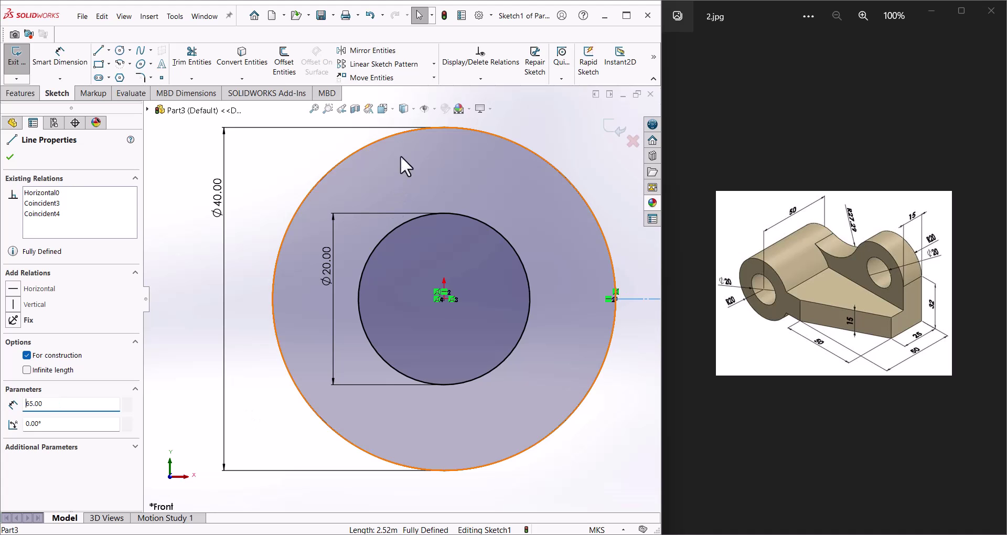
left_click(168, 160)
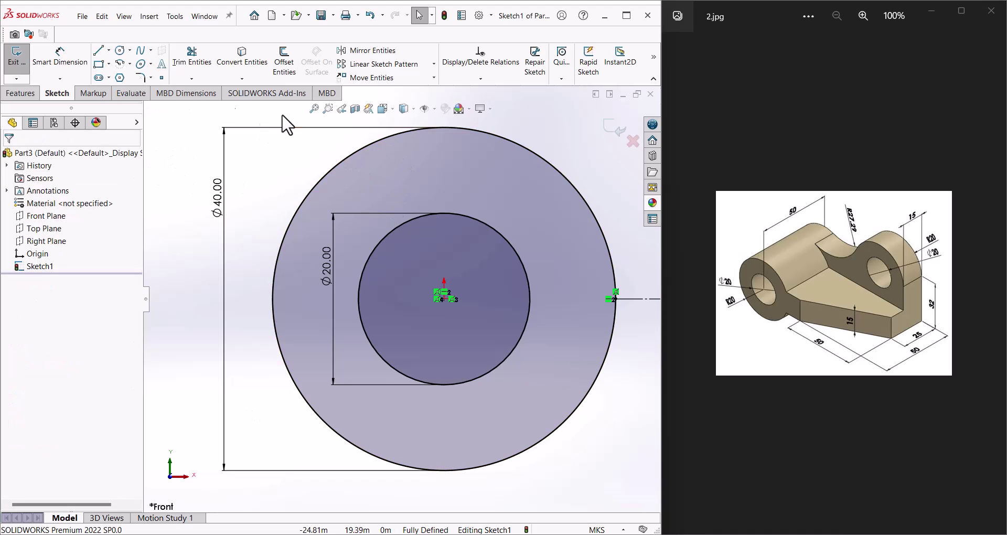
left_click(314, 109)
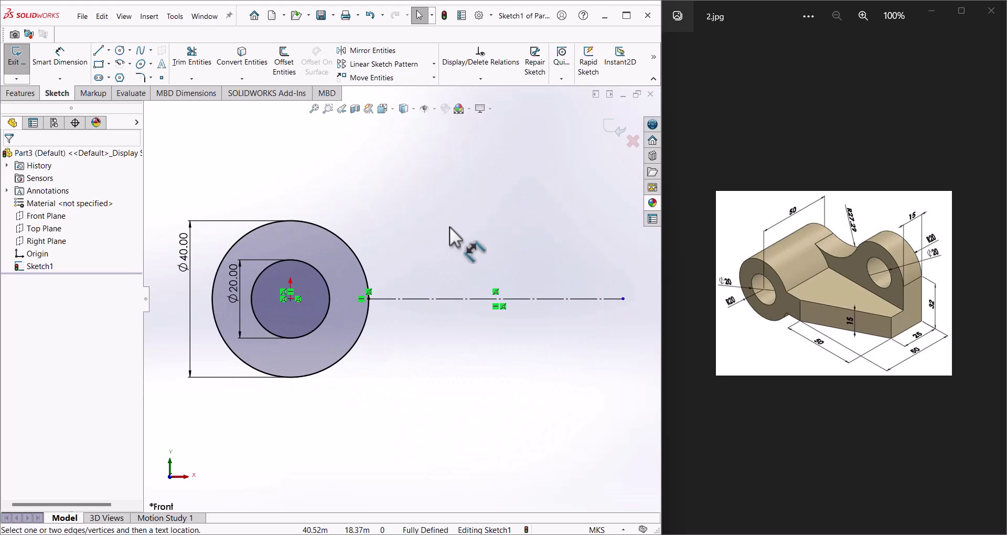
Add a 65 m length dimension below the horizontal construction line.
left_click(461, 300)
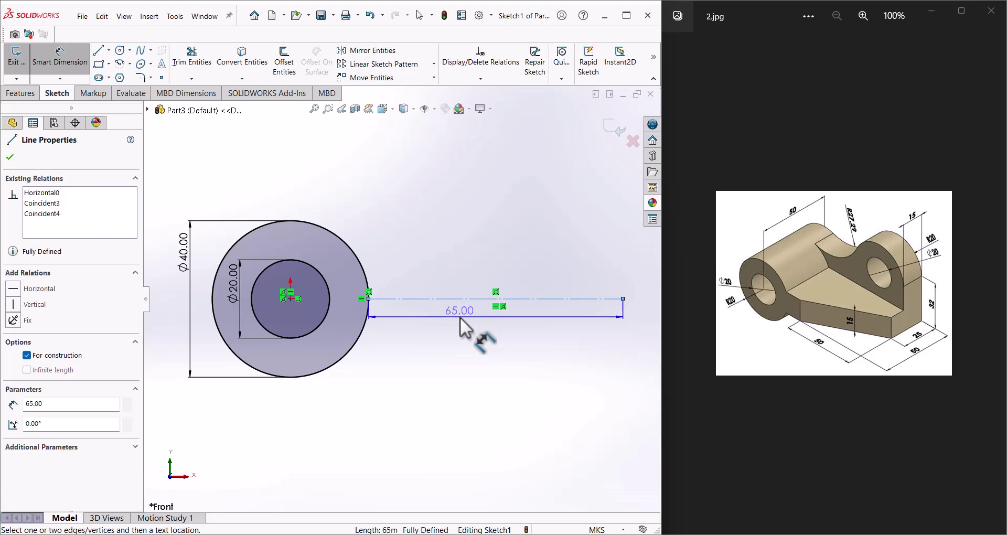
left_click(461, 317)
right_click(460, 373)
left_click(416, 303)
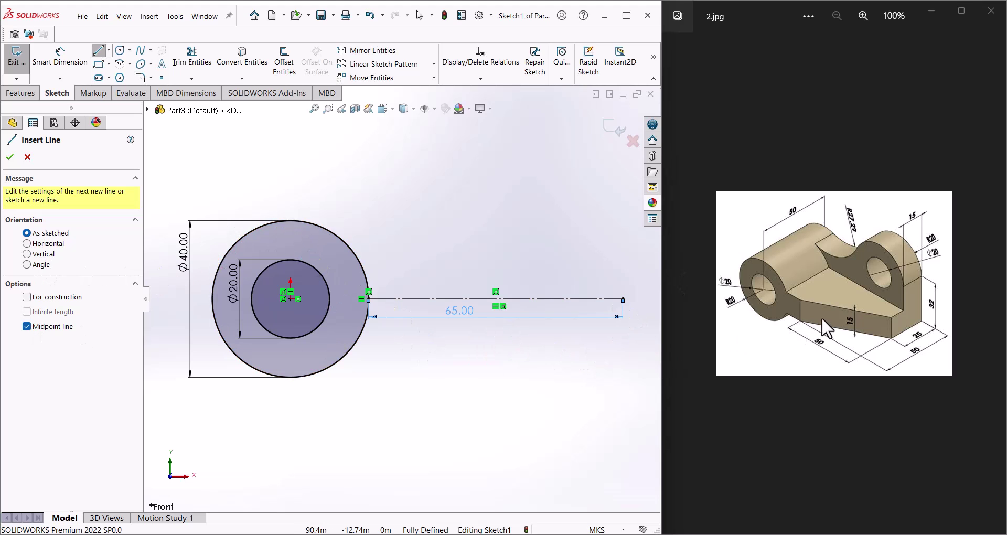
Sketch a vertical midpoint line about 18.24 m long, centred on the free end of the construction line.
left_click(623, 299)
left_click(623, 334)
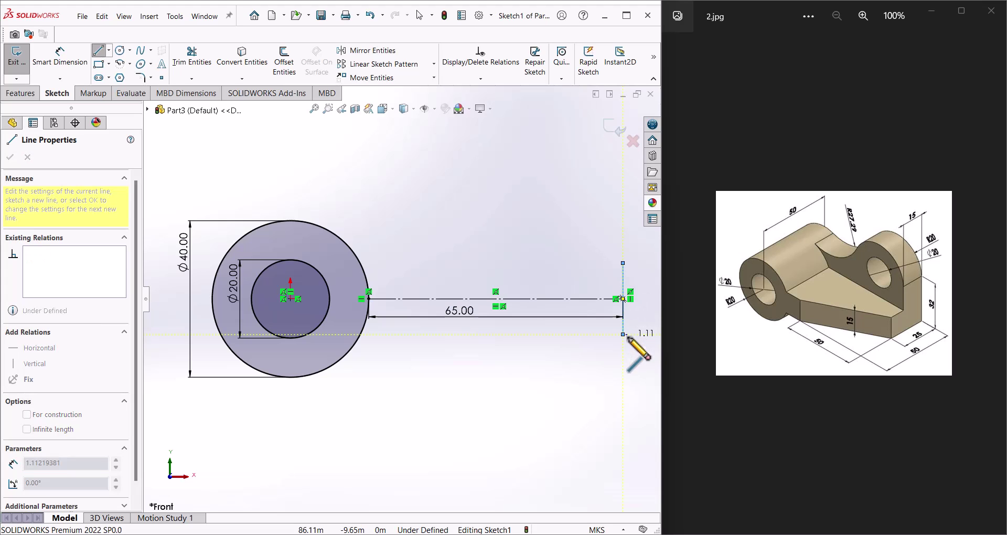
right_click(626, 336)
left_click(636, 332)
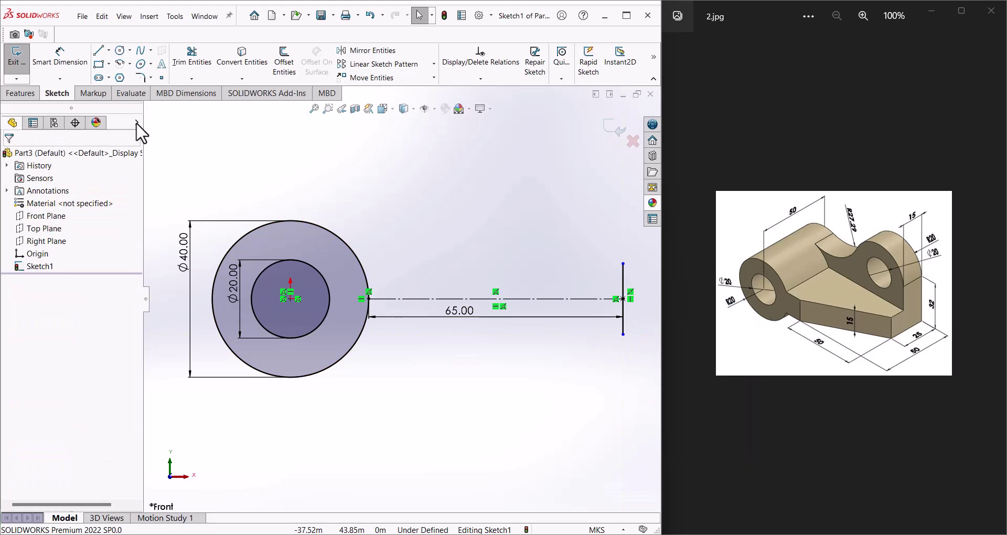
Dimension the vertical line's length as 15 m.
left_click(56, 60)
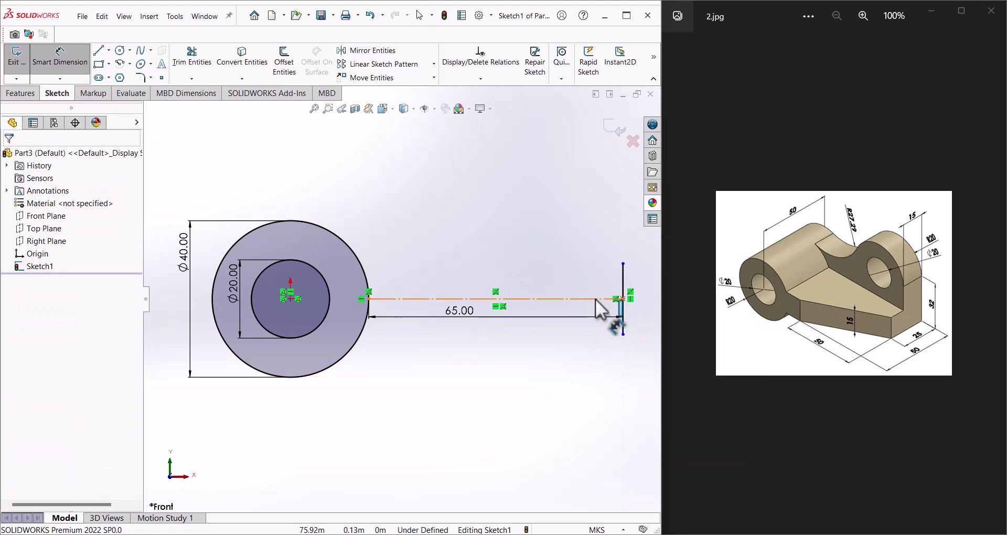
left_click(624, 312)
left_click(639, 313)
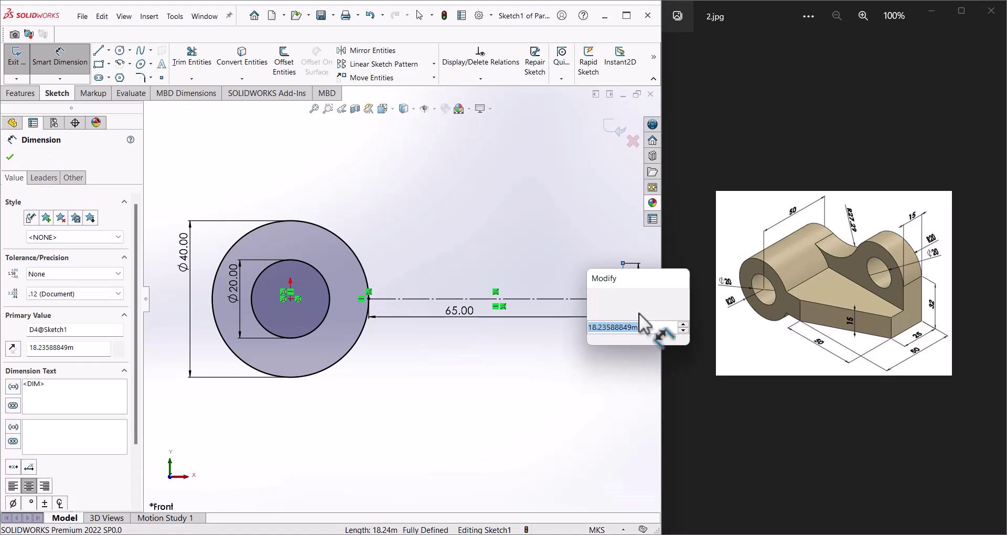
type("15")
key("Return")
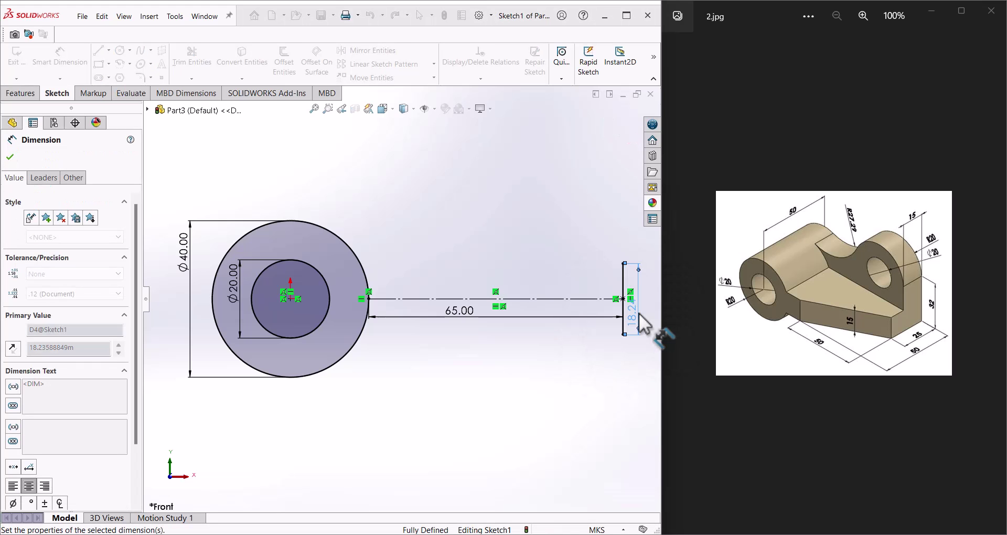
right_click(521, 242)
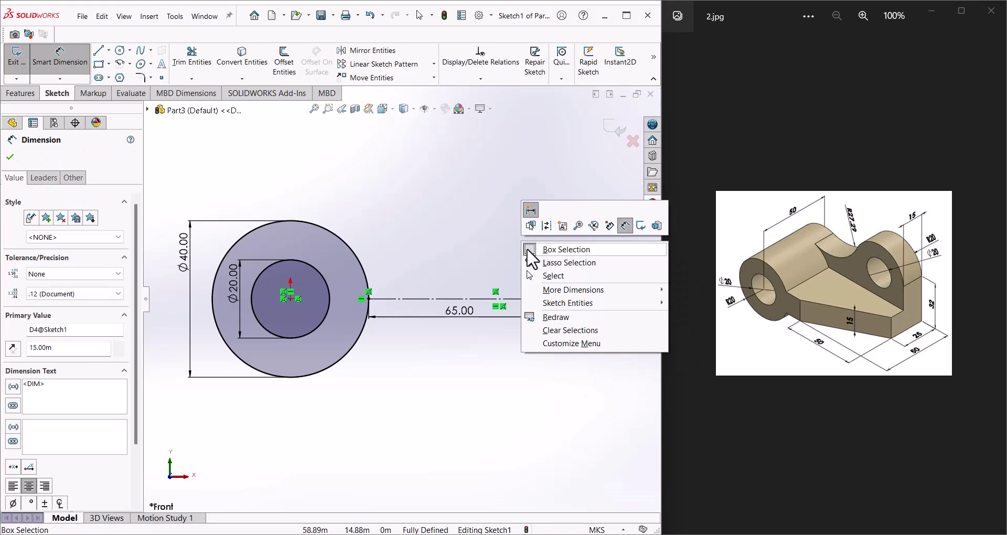
left_click(535, 272)
Close the arm profile from the vertical line's upper end with a horizontal line to the outer circle, a vertical line down, and a horizontal line back.
key("l")
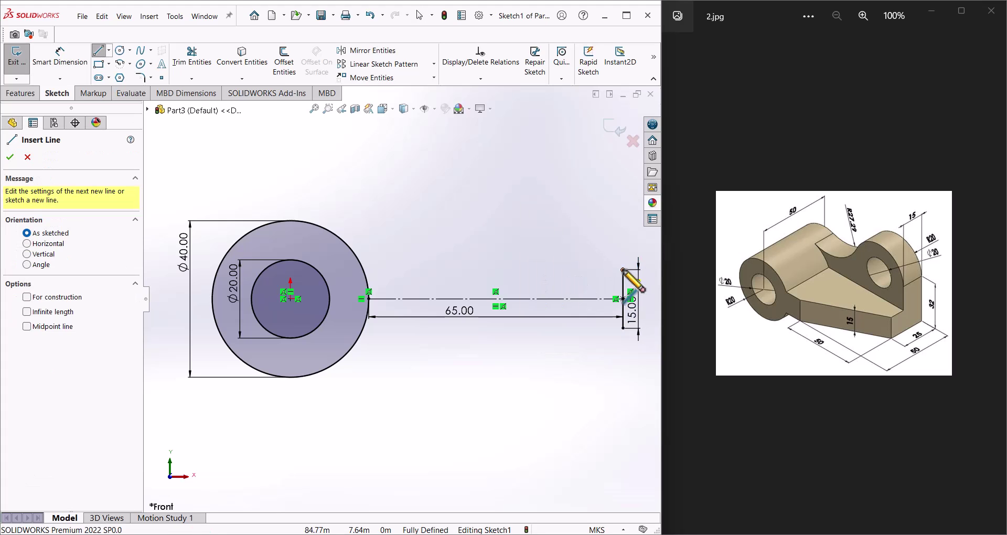
left_click(623, 270)
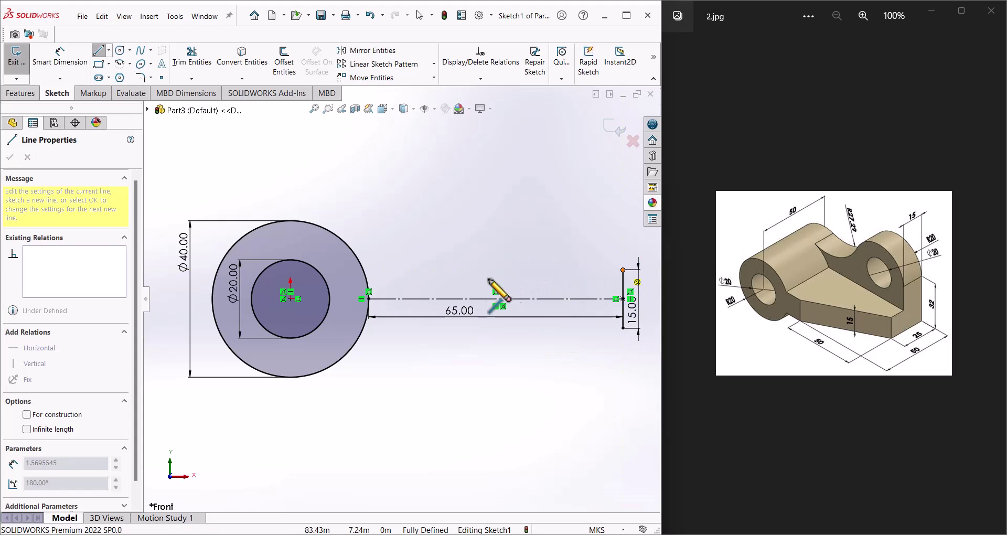
left_click(364, 271)
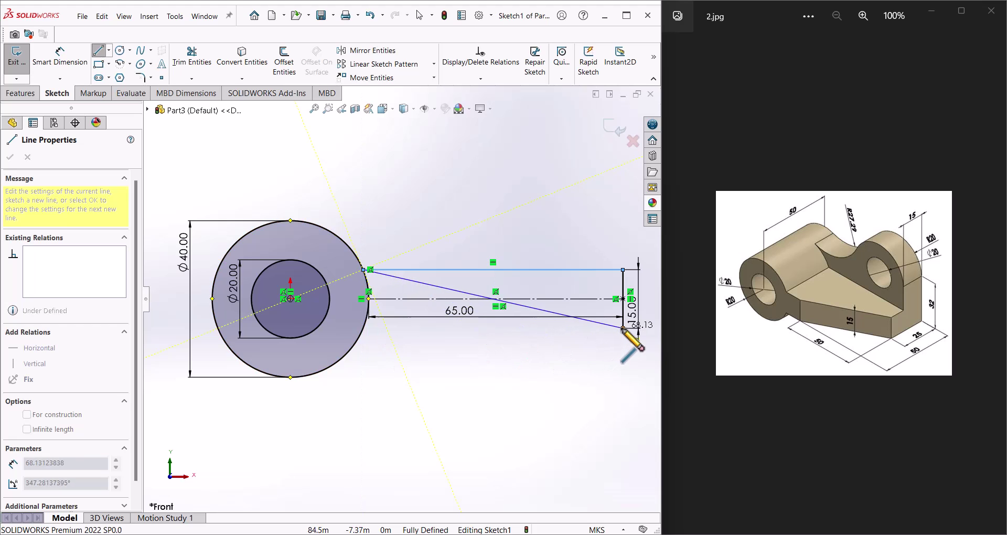
left_click(363, 328)
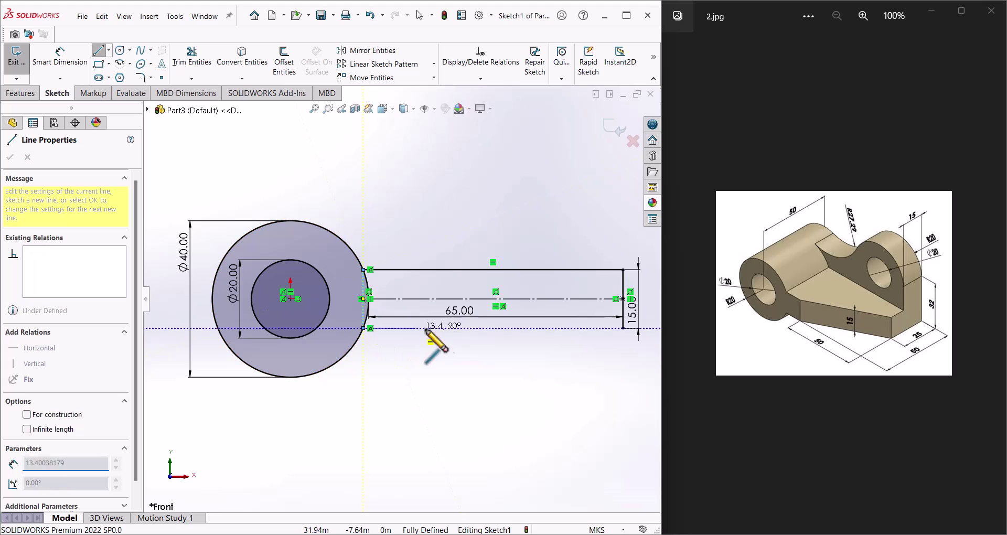
left_click(623, 328)
right_click(625, 330)
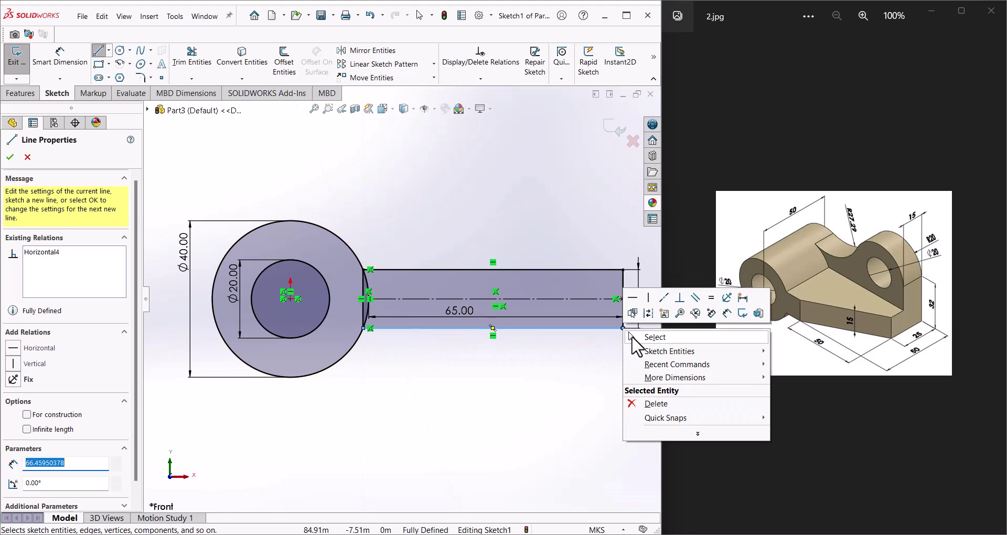
left_click(635, 337)
Start a Boss-Extrude and select the hub ring, the arm and their overlapping sliver as contours, leaving out the inner circle.
left_click(20, 94)
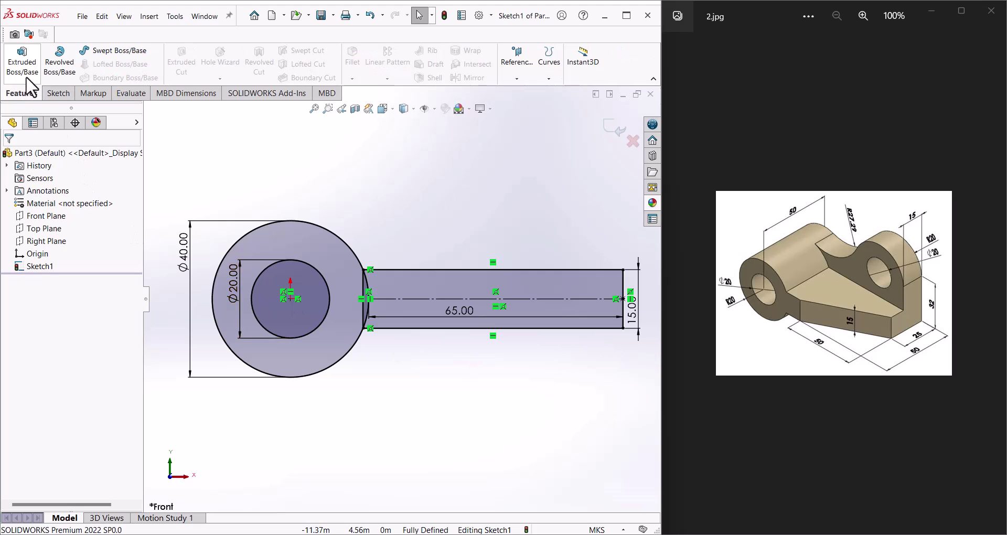
left_click(22, 62)
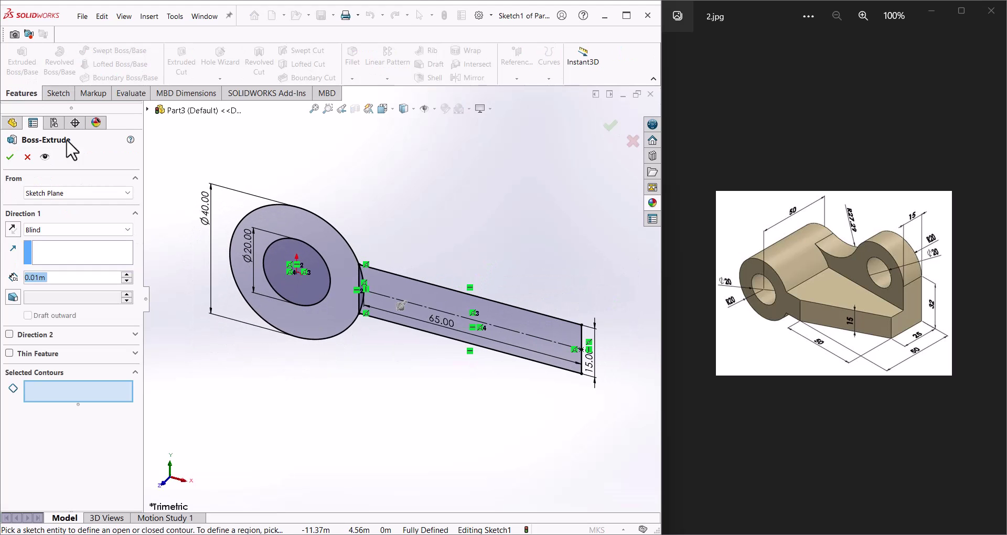
left_click(334, 253)
left_click(340, 266)
left_click(373, 305)
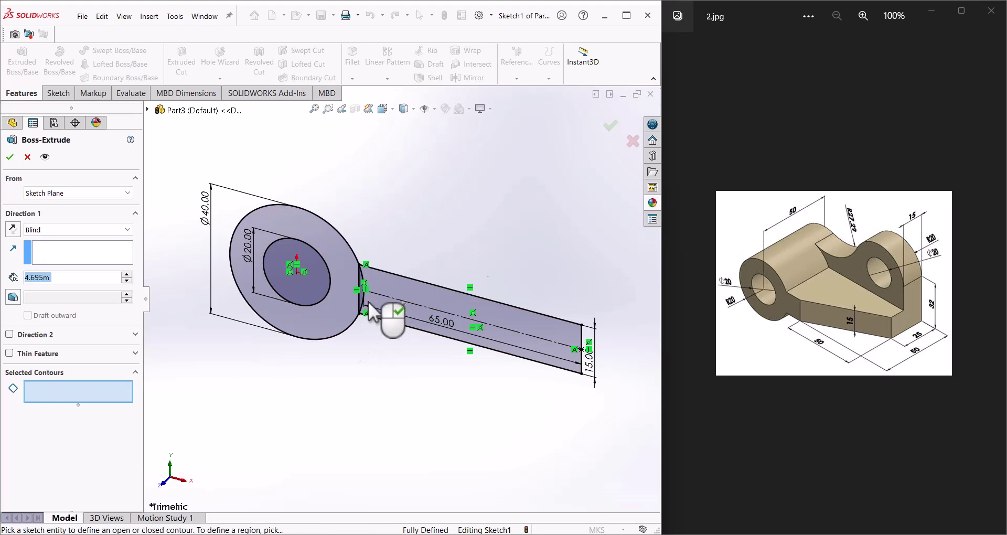
left_click(385, 288)
left_click(378, 309)
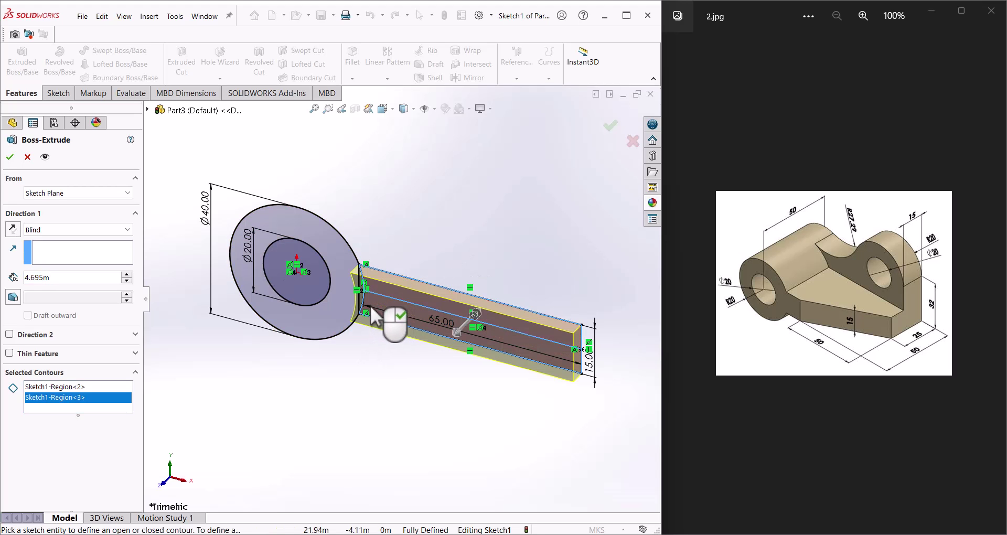
middle_click_drag(427, 230, 472, 207)
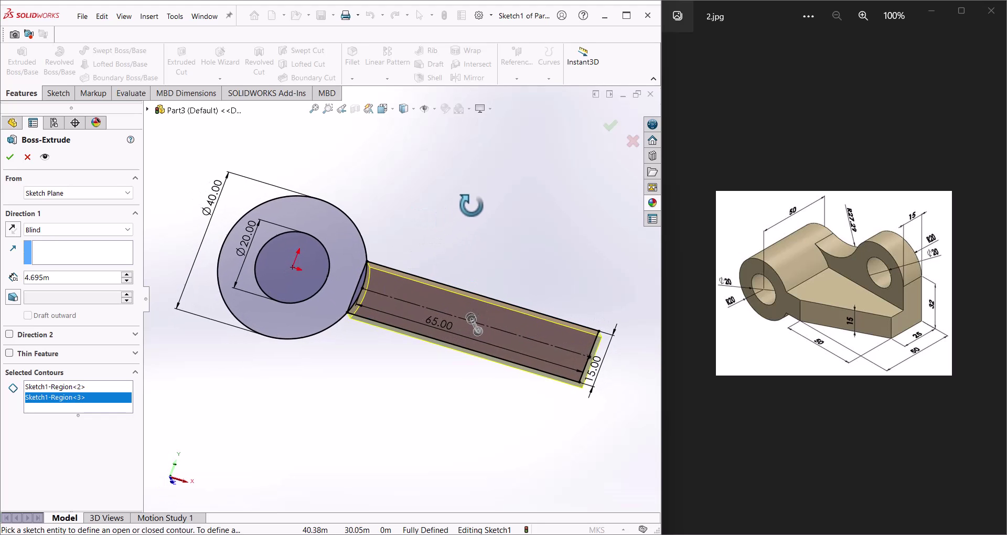
left_click(343, 259)
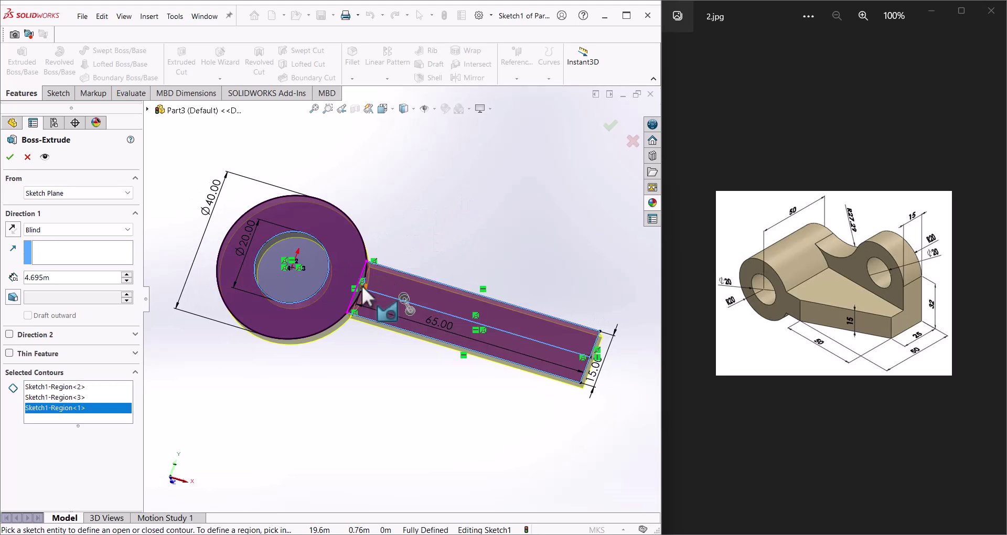
mouse_move(429, 250)
middle_mouse_down()
mouse_move(406, 214)
mouse_move(386, 285)
middle_mouse_up()
left_click(342, 309)
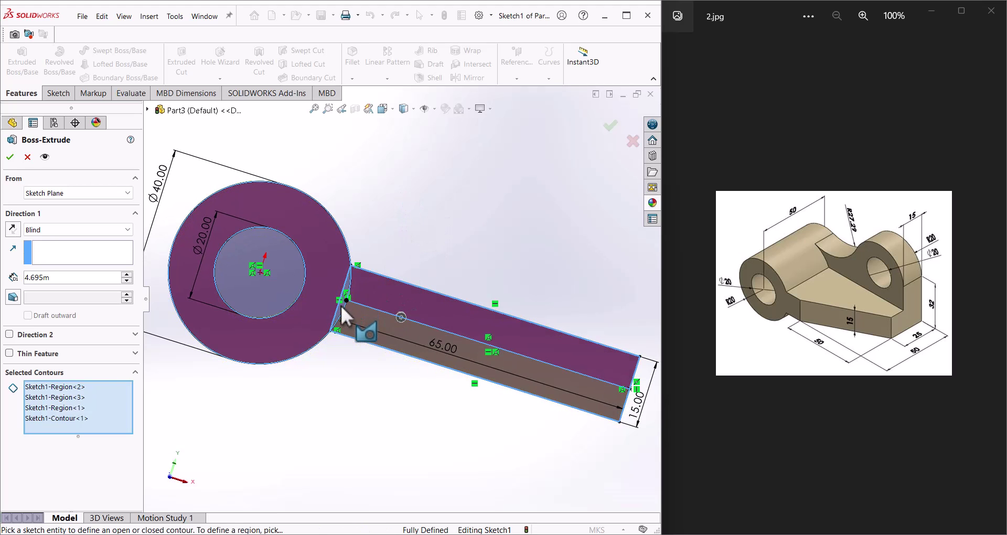
Set the blind extrusion depth to 50 m and complete the Boss-Extrude.
mouse_move(432, 216)
middle_mouse_down()
mouse_move(408, 212)
mouse_move(331, 254)
mouse_move(350, 244)
middle_mouse_up()
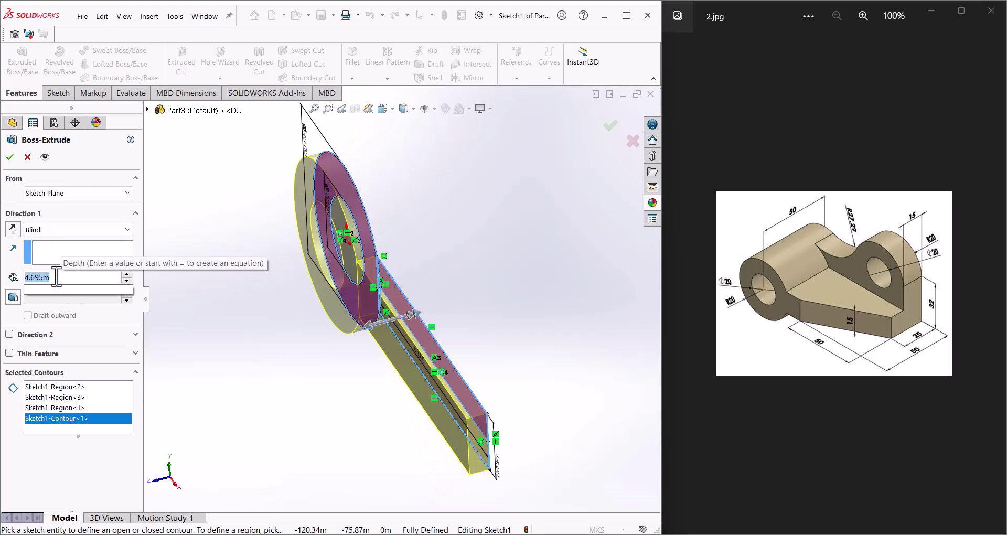
type("50")
key("Return")
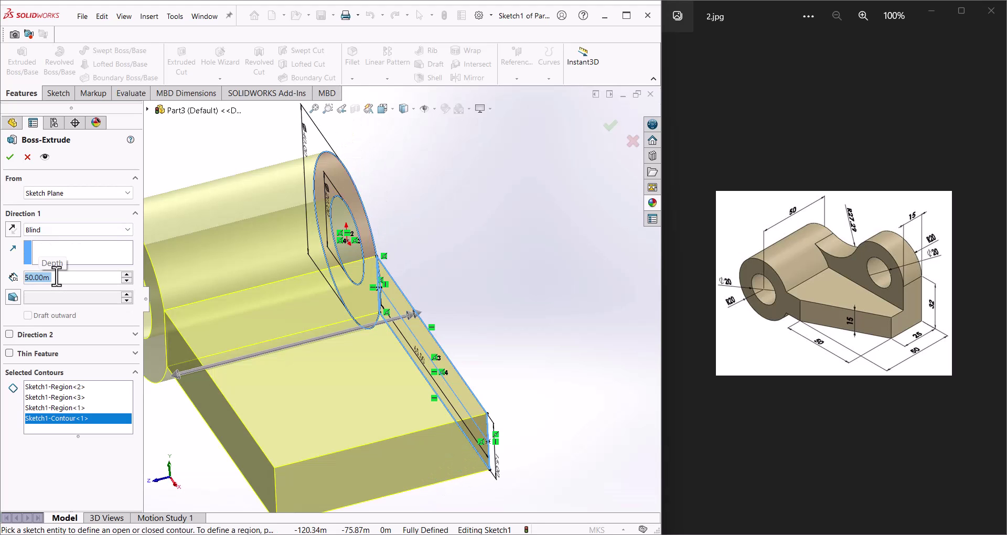
left_click(10, 157)
Sketch a closed right triangle at the free outer corner of the arm's upper face, with its horizontal leg about 40.53 m long.
left_click(322, 416)
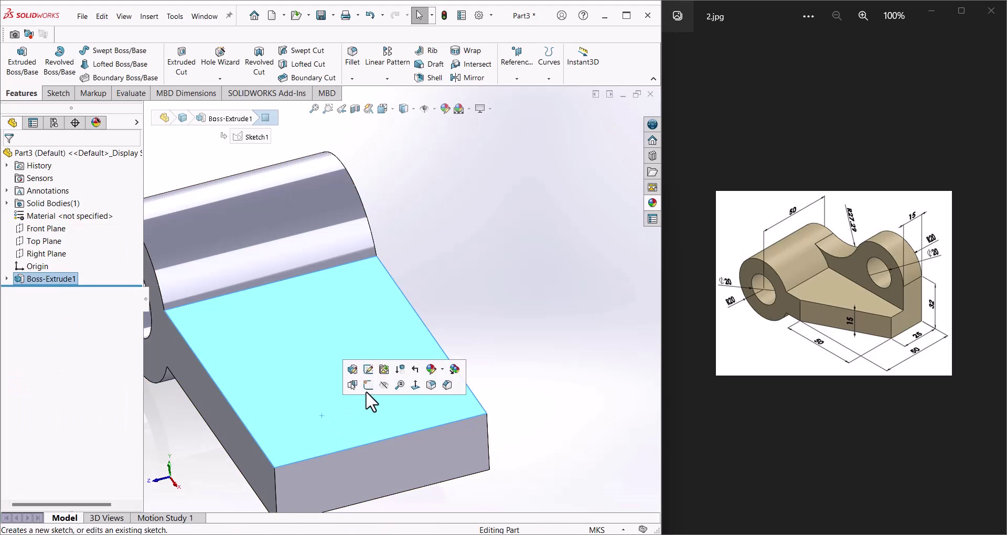
left_click(366, 386)
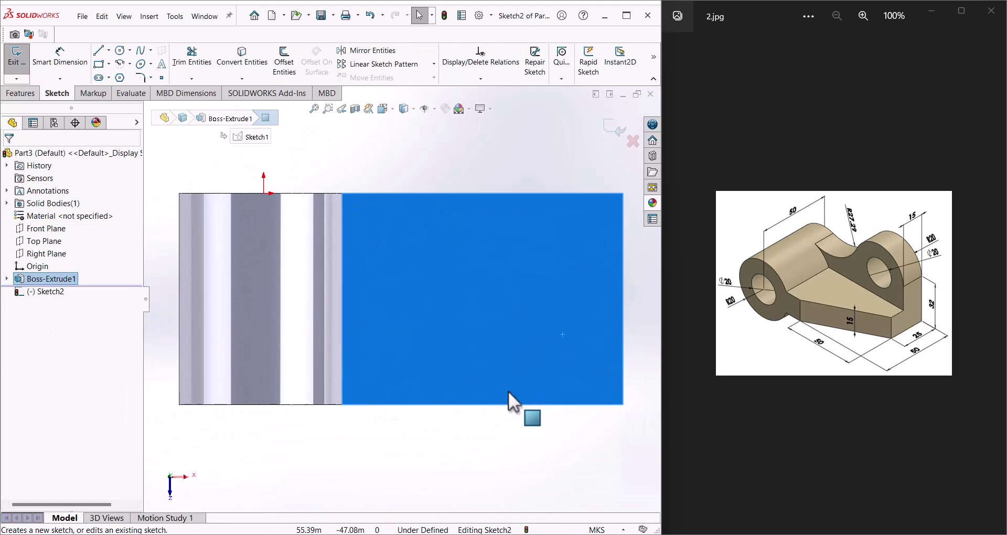
key("l")
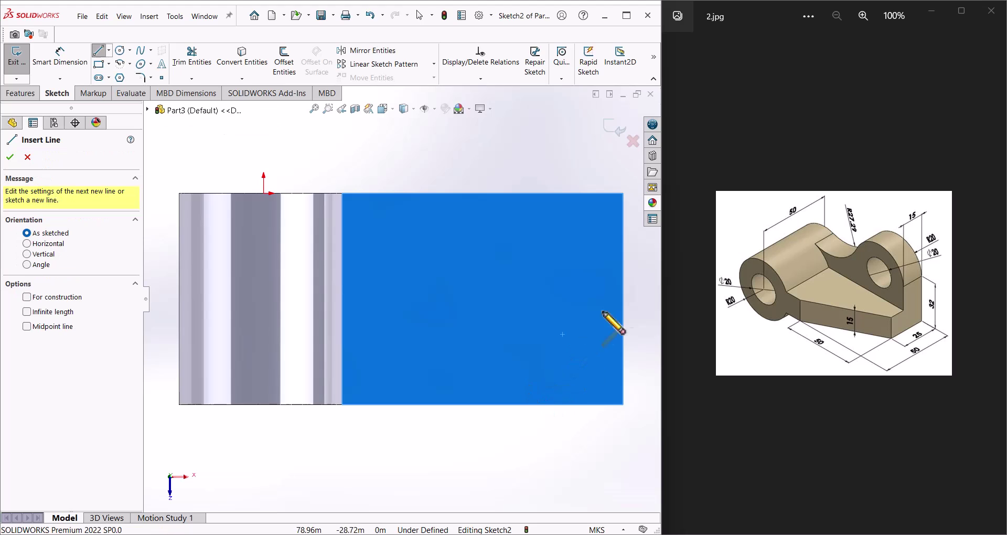
left_click(623, 258)
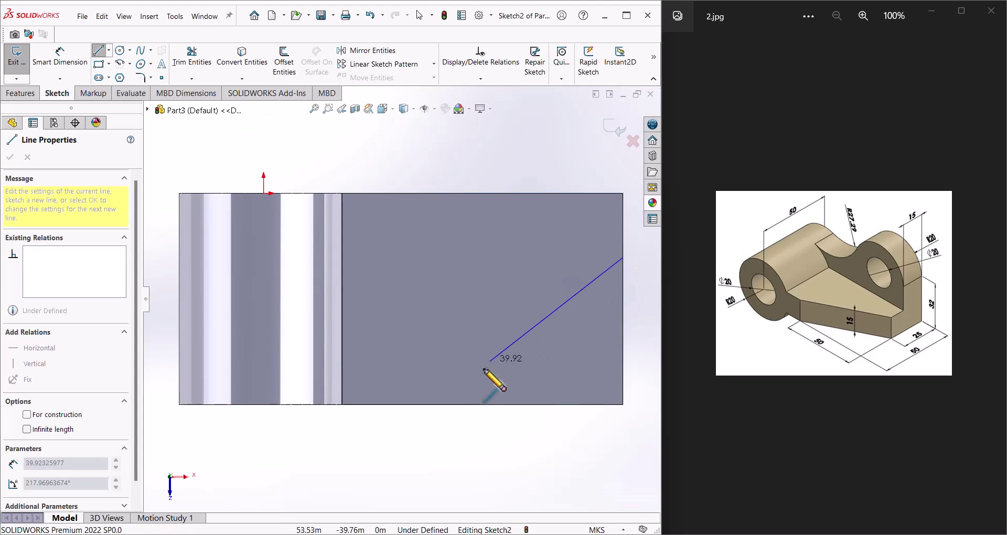
left_click(452, 404)
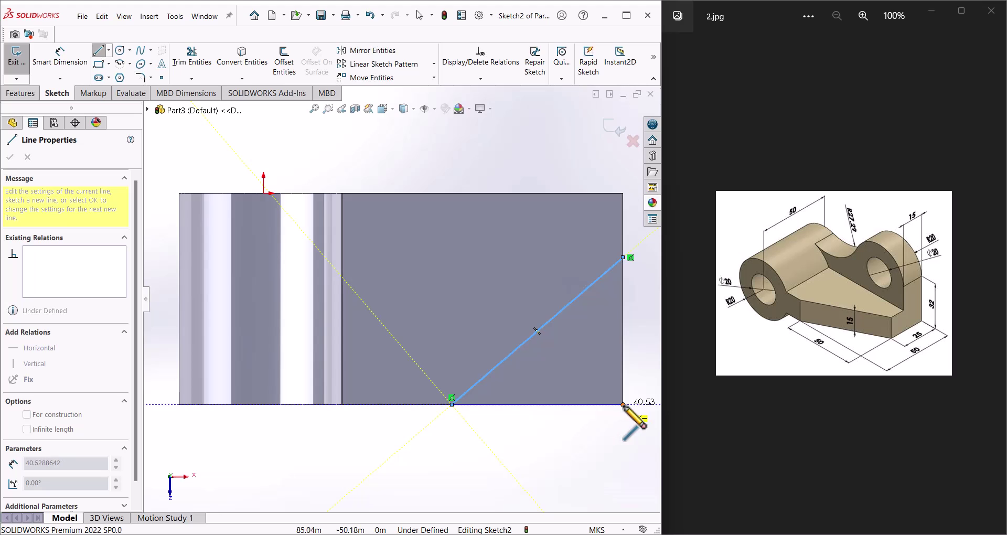
left_click(623, 257)
right_click(625, 257)
left_click(653, 265)
Dimension the distance from the triangle's upper corner to the arm's opposite long edge as 25 m.
left_click(84, 61)
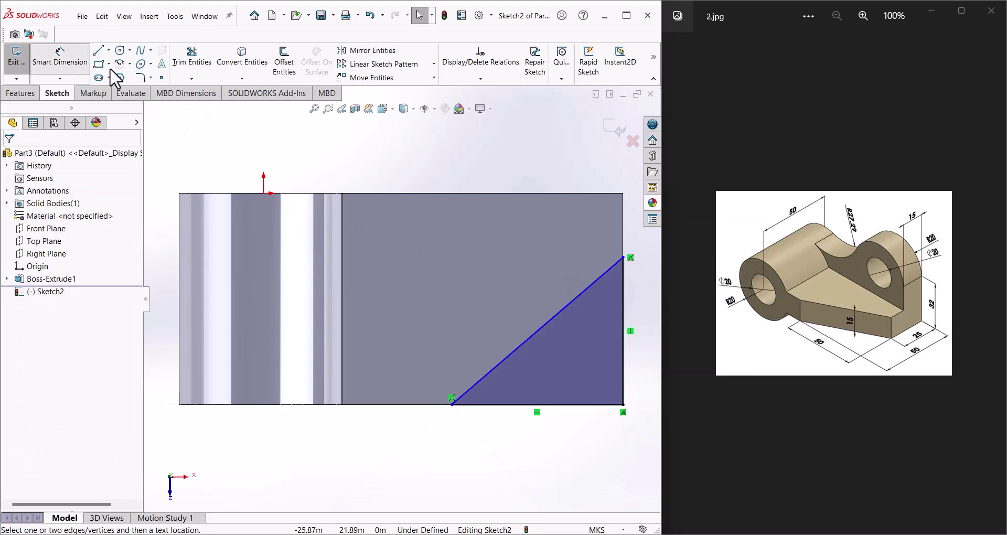
left_click(623, 258)
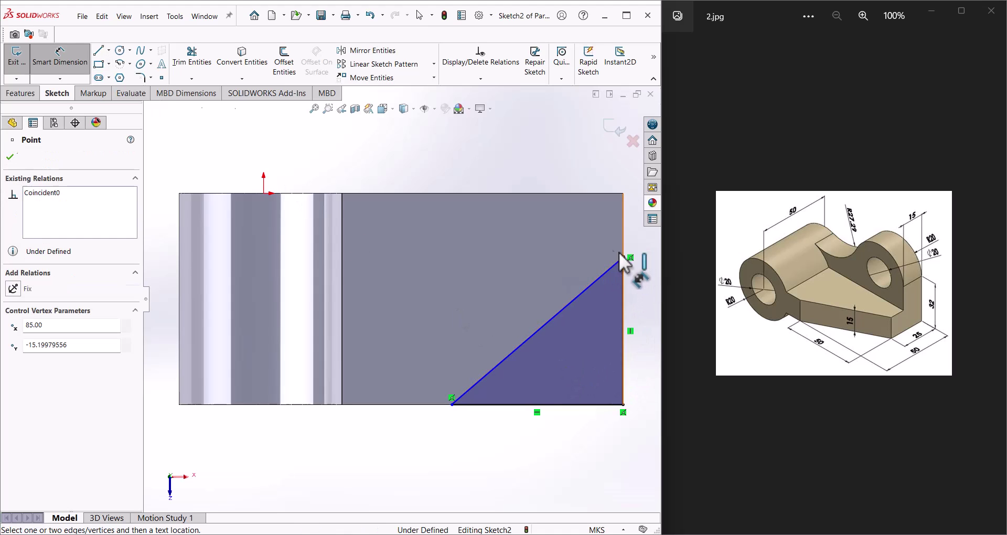
left_click(568, 194)
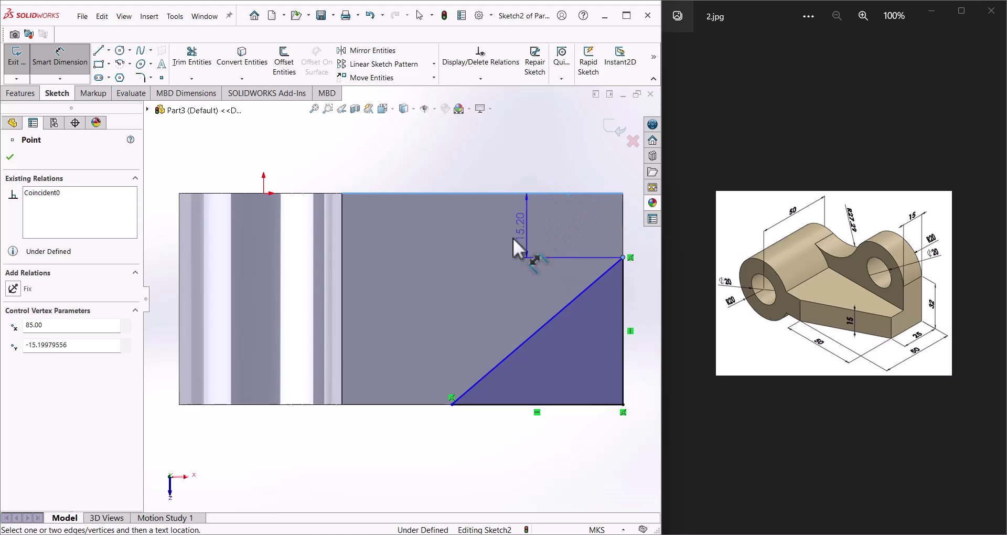
left_click(463, 257)
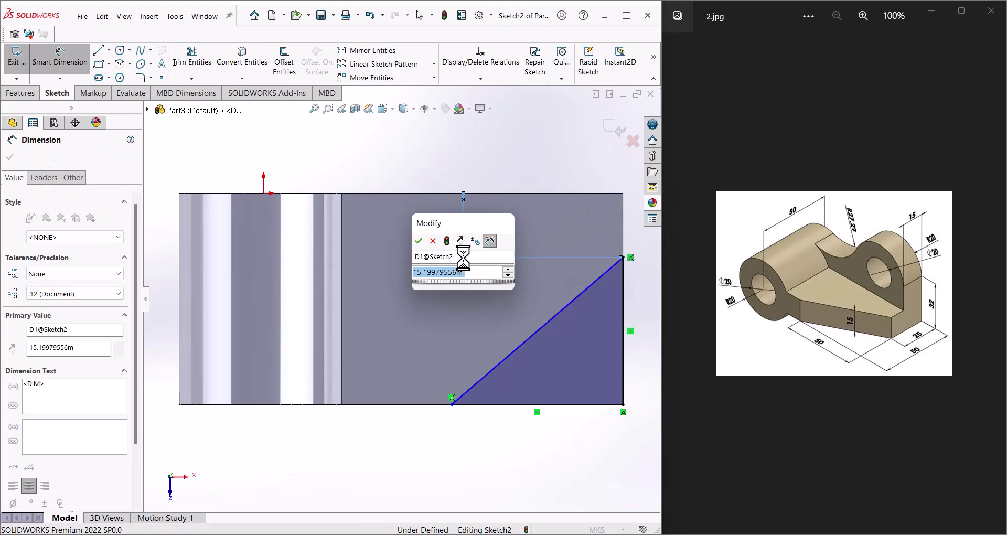
type("25")
key("Return")
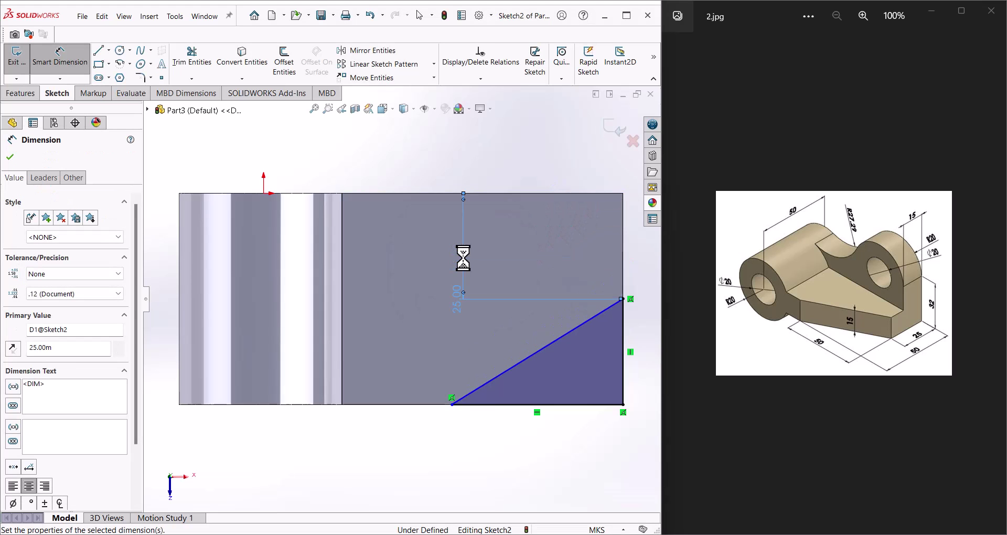
Dimension the triangle's horizontal leg as 50 m.
left_click(506, 410)
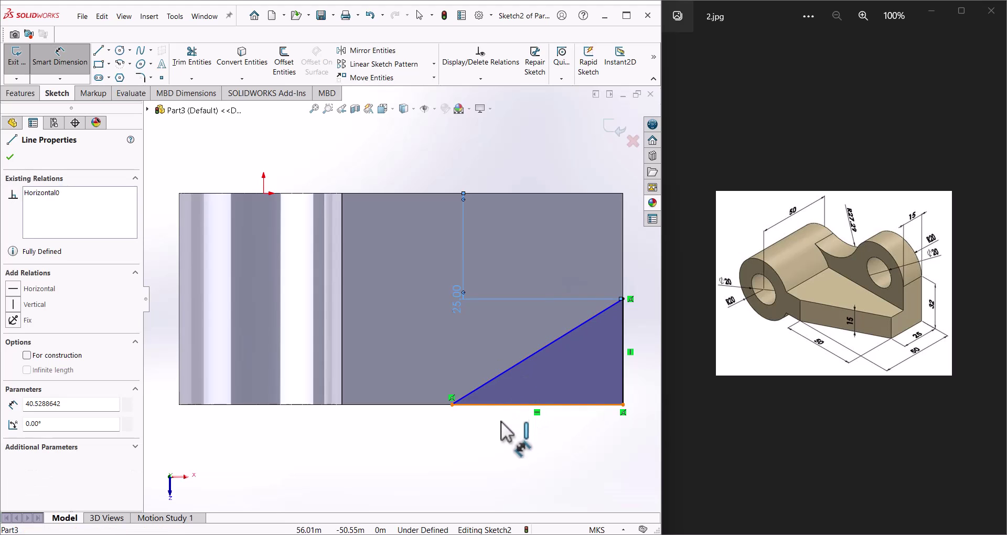
left_click(498, 451)
type("50")
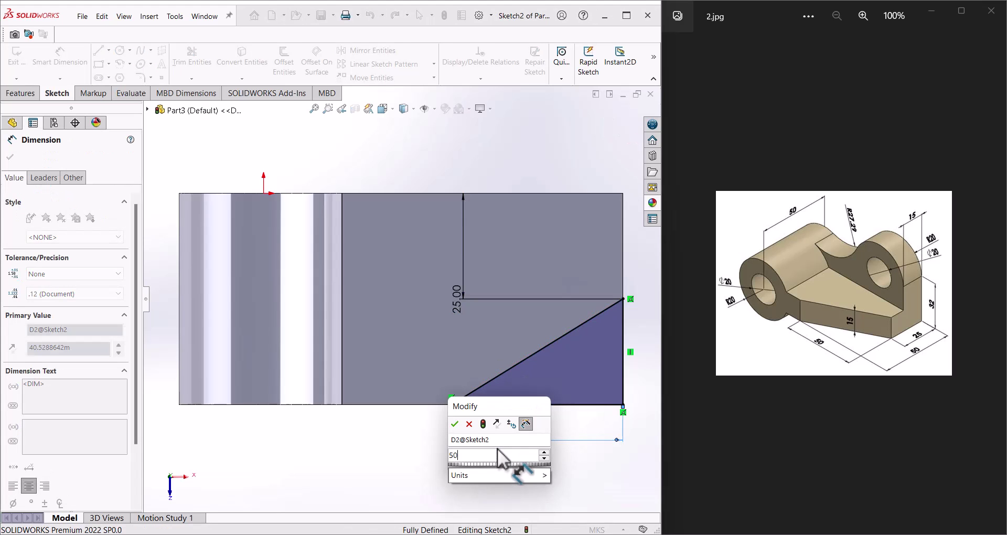
key("Return")
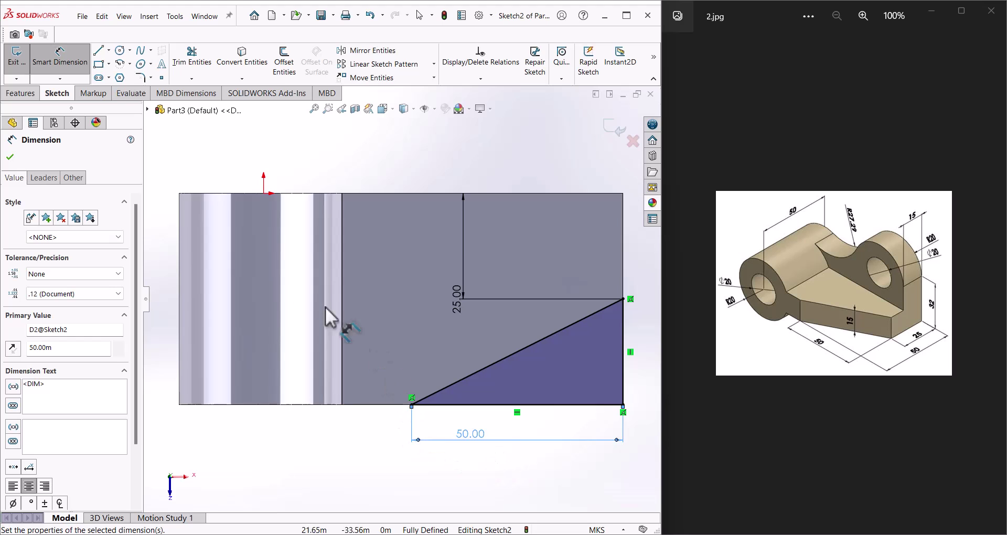
Cut the triangular corner off the arm with a blind Extruded Cut 50 m deep.
left_click(24, 95)
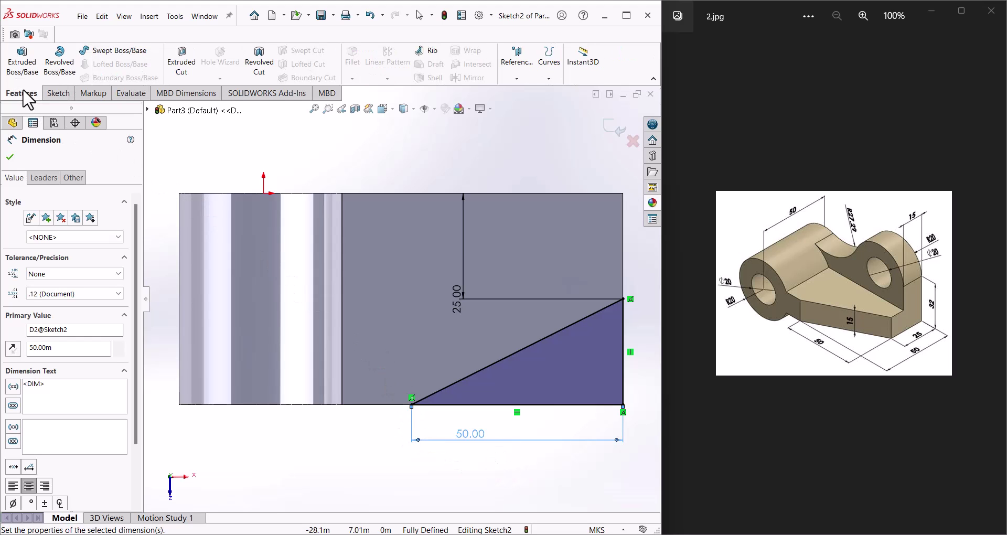
left_click(191, 70)
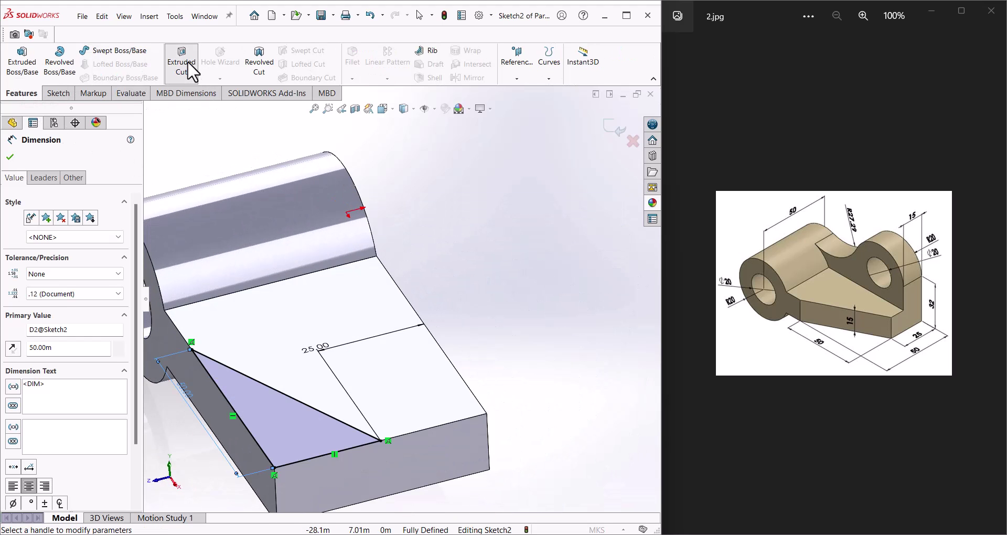
left_click(10, 157)
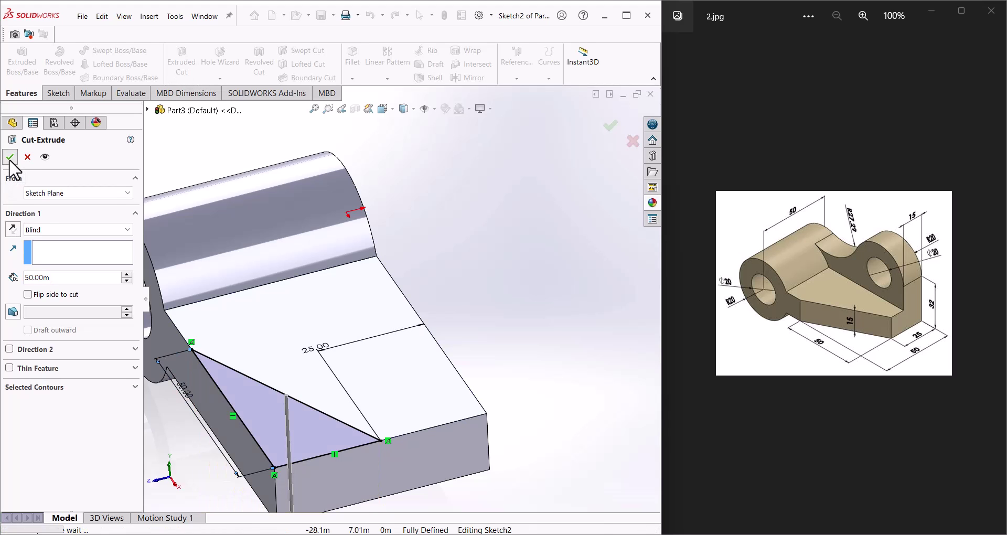
Start a sketch on the bracket's back face and draw a vertical line about 14.46 m long upward from the arm's upper free corner.
mouse_move(481, 342)
middle_mouse_down()
mouse_move(422, 300)
mouse_move(466, 379)
middle_mouse_up()
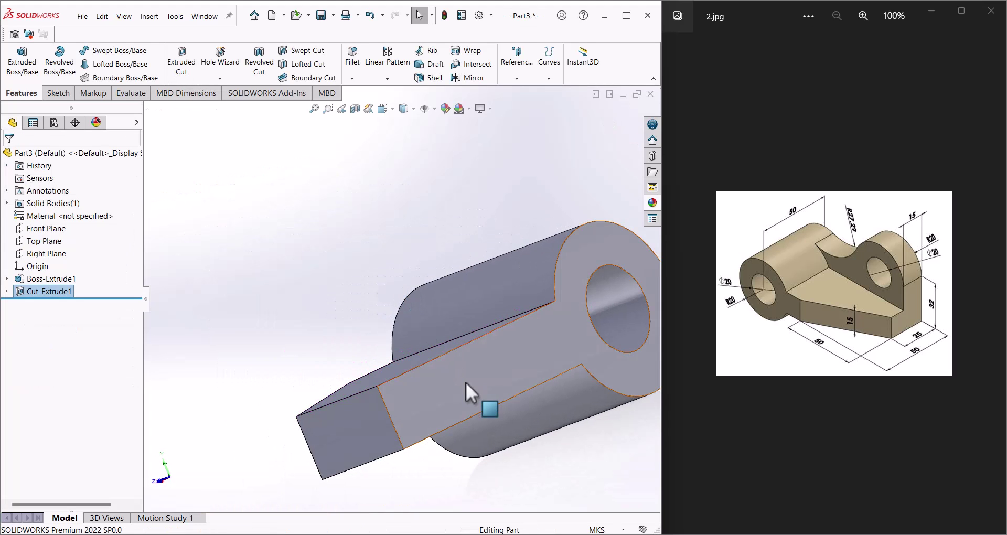
left_click(458, 396)
left_click(500, 366)
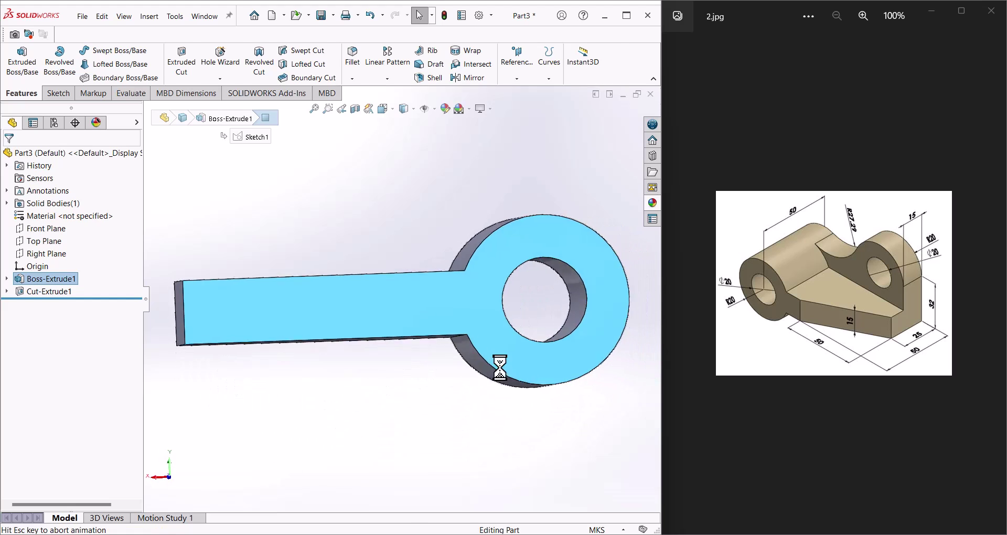
key("l")
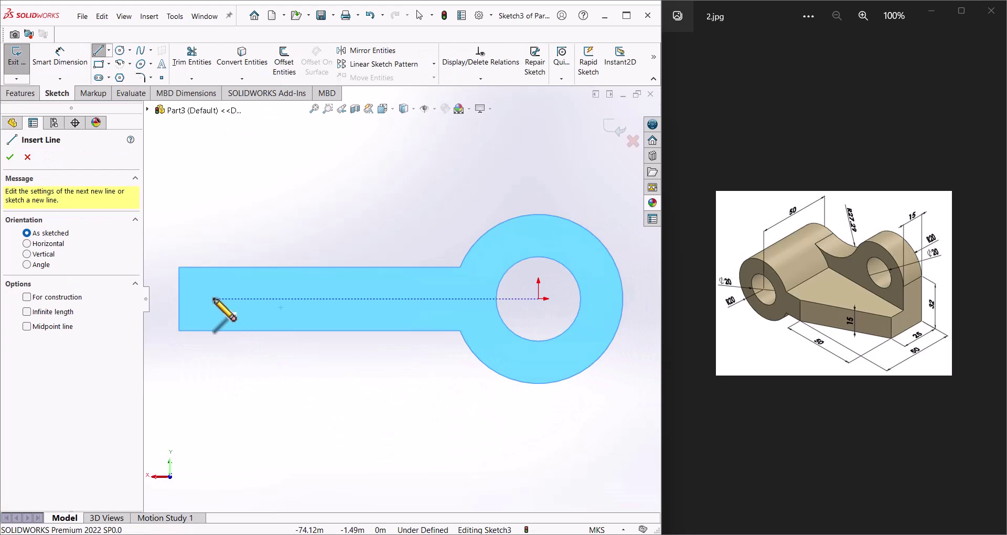
left_click(179, 267)
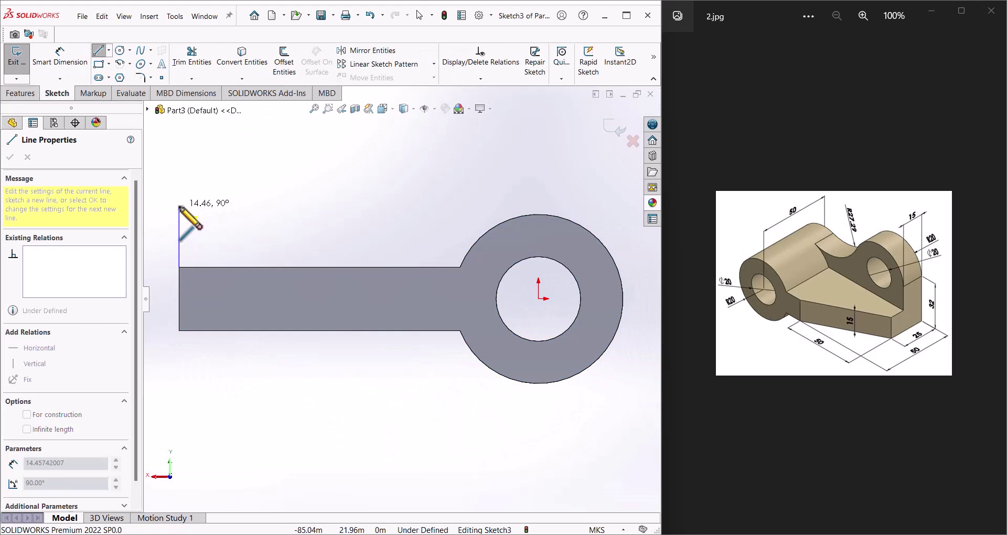
left_click(179, 206)
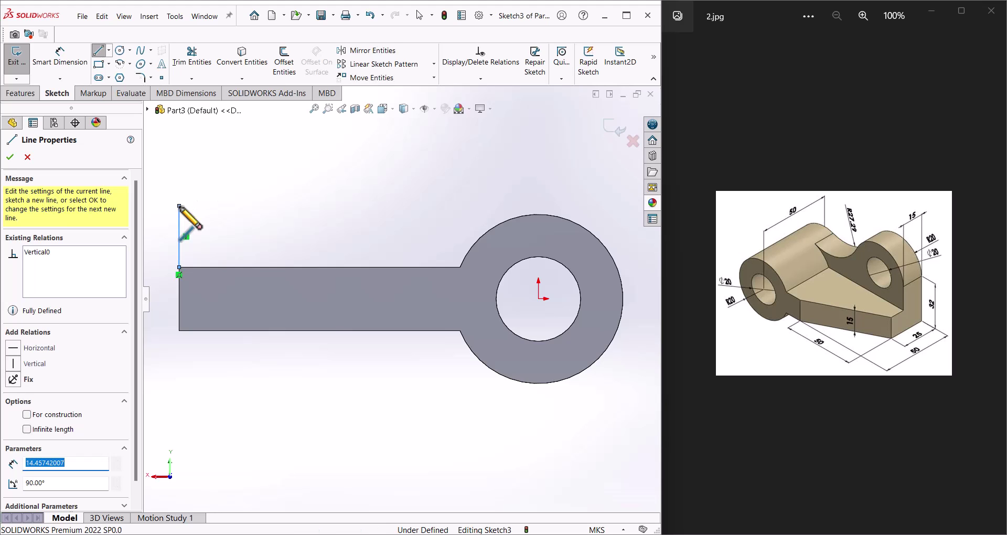
right_click(180, 208)
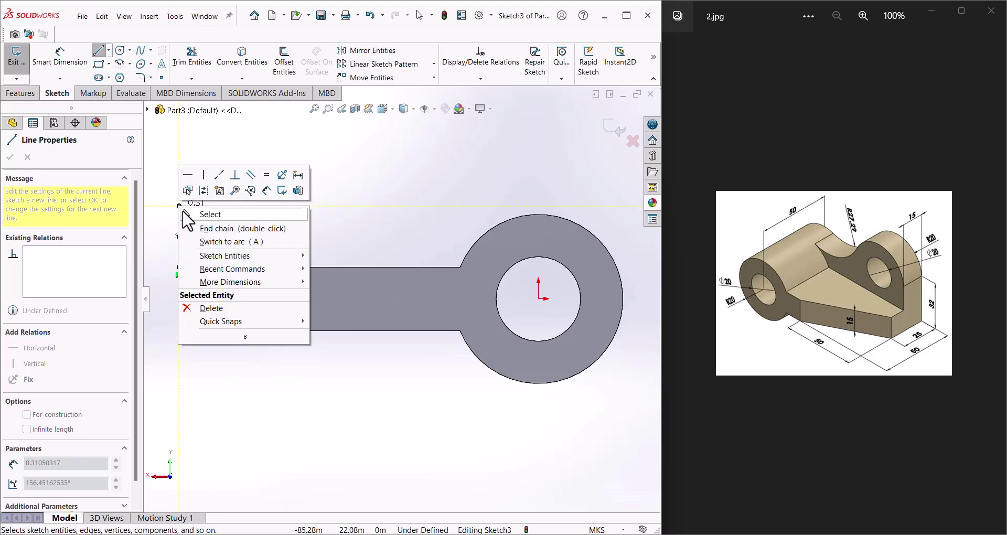
left_click(157, 230)
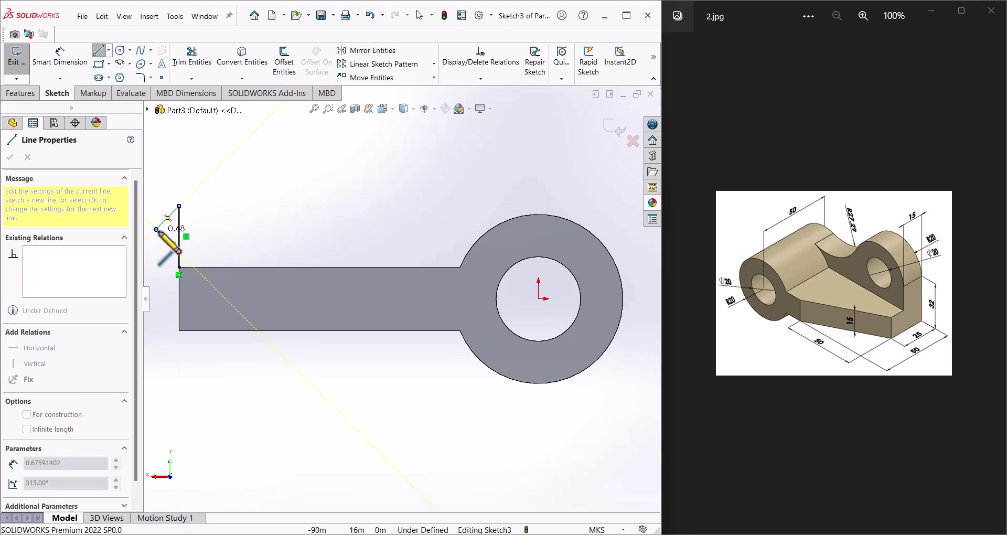
key("Escape")
Sketch a 180° tangent arc of about 11.21 m radius from the vertical line's upper end toward the hub.
left_click(179, 210)
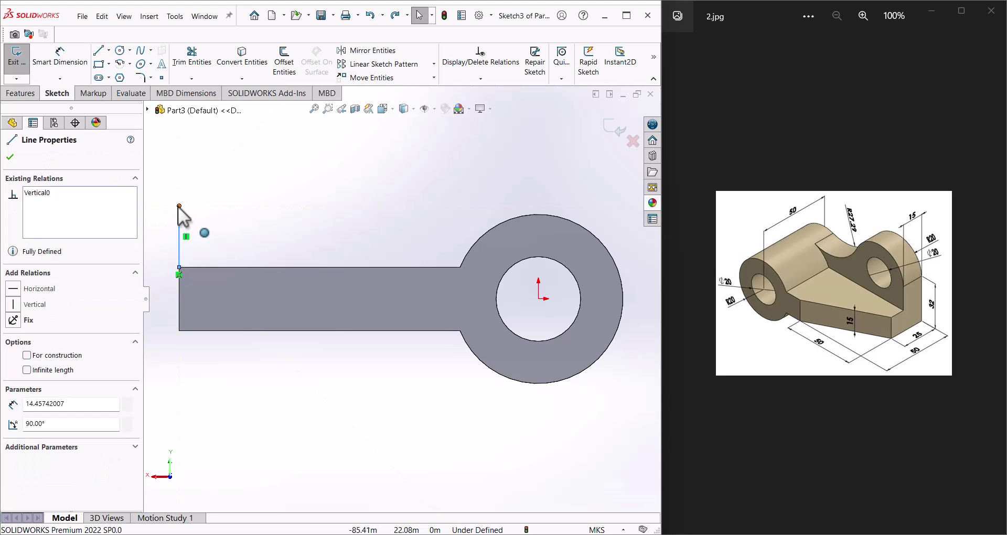
key("l")
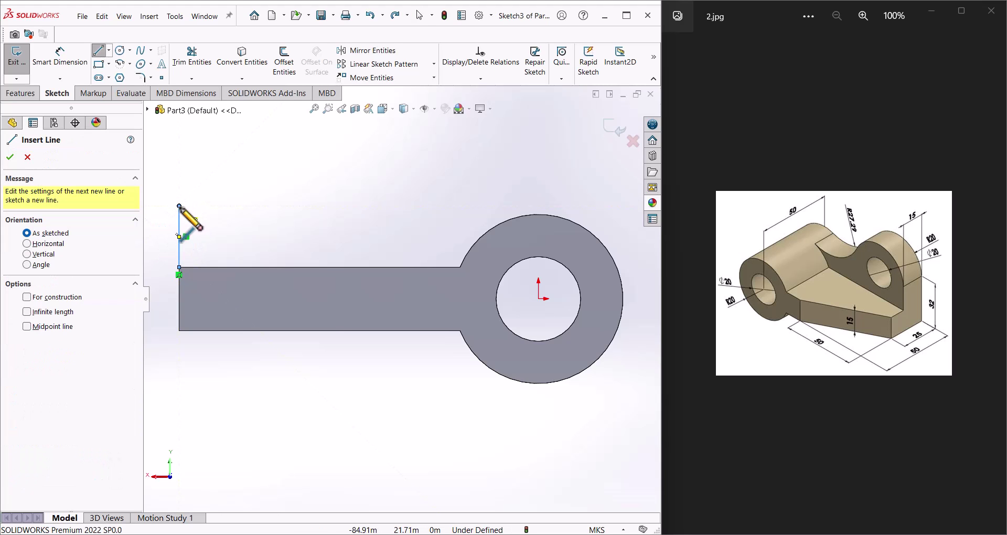
left_click(179, 207)
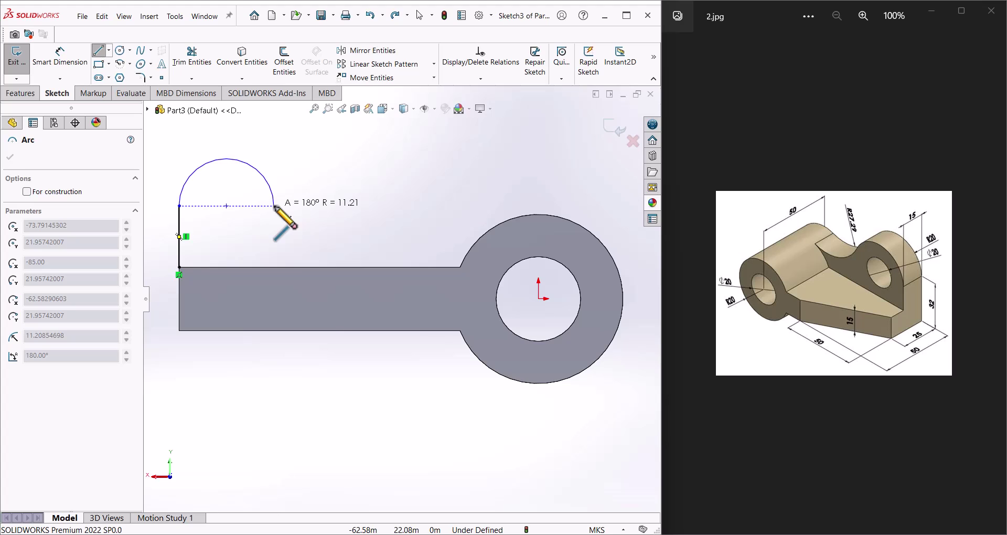
left_click(274, 206)
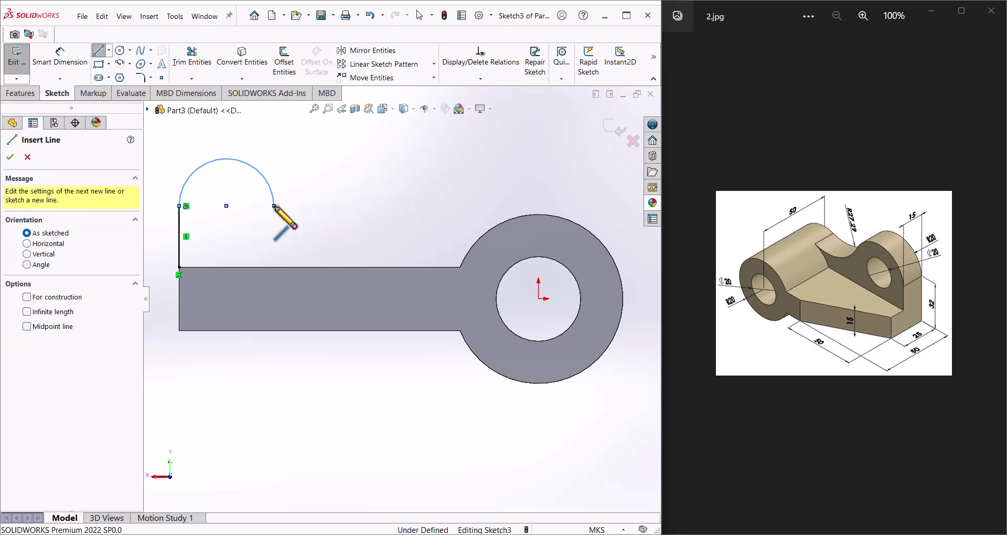
Sketch a circle of about 4.7 m radius centred on the arc's centre point.
left_click(121, 50)
left_click(226, 205)
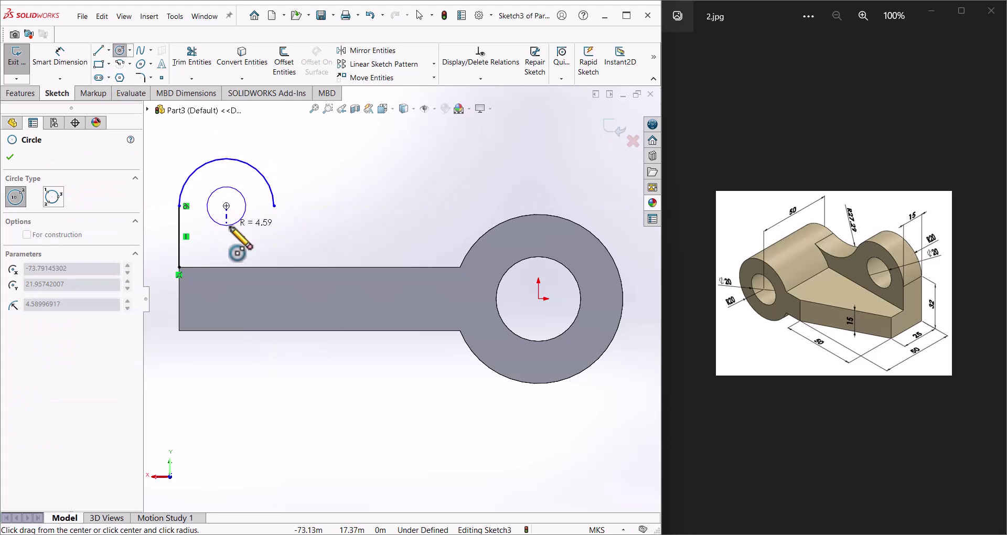
left_click(228, 226)
right_click(240, 230)
left_click(262, 234)
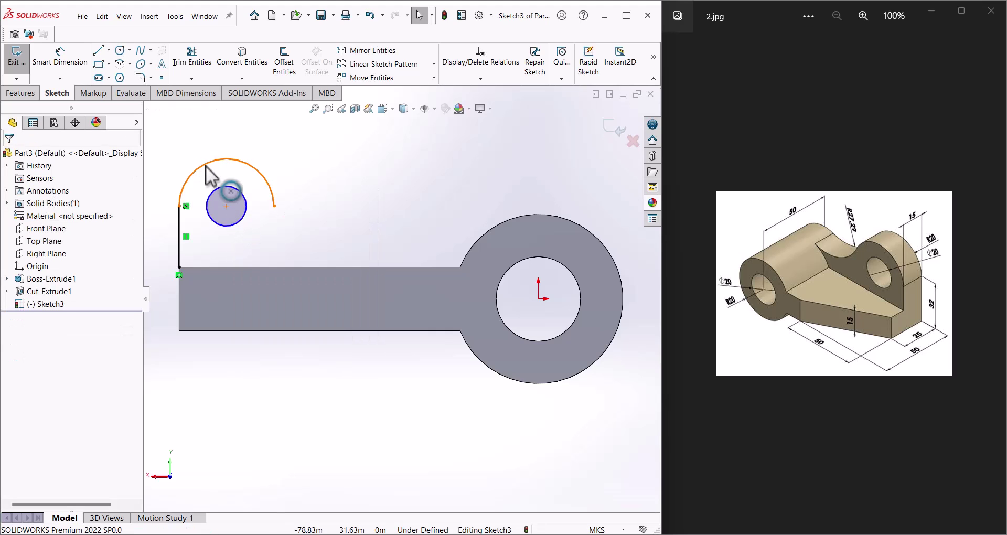
Dimension the lug arc's radius as 20 m.
left_click(206, 167)
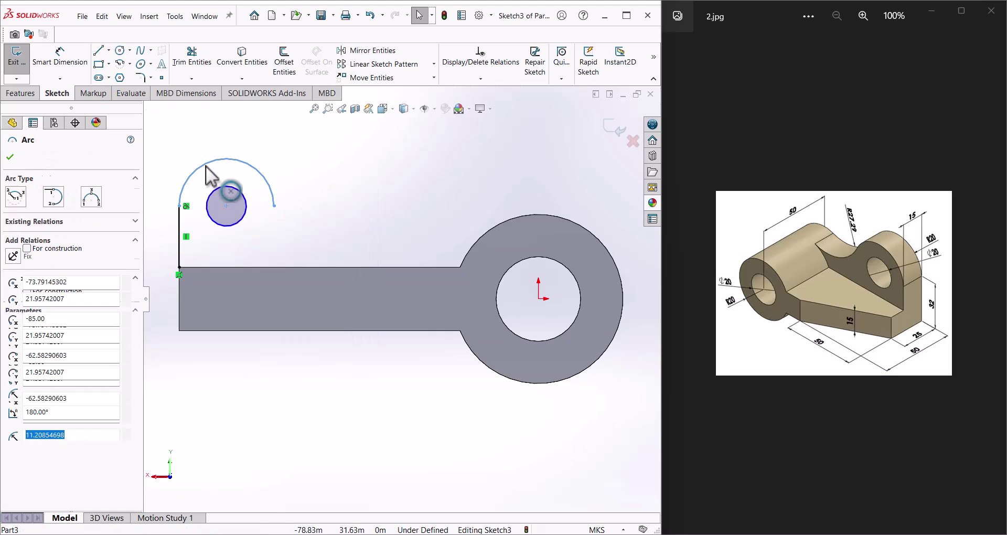
left_click(301, 166)
right_click_drag(314, 180, 311, 131)
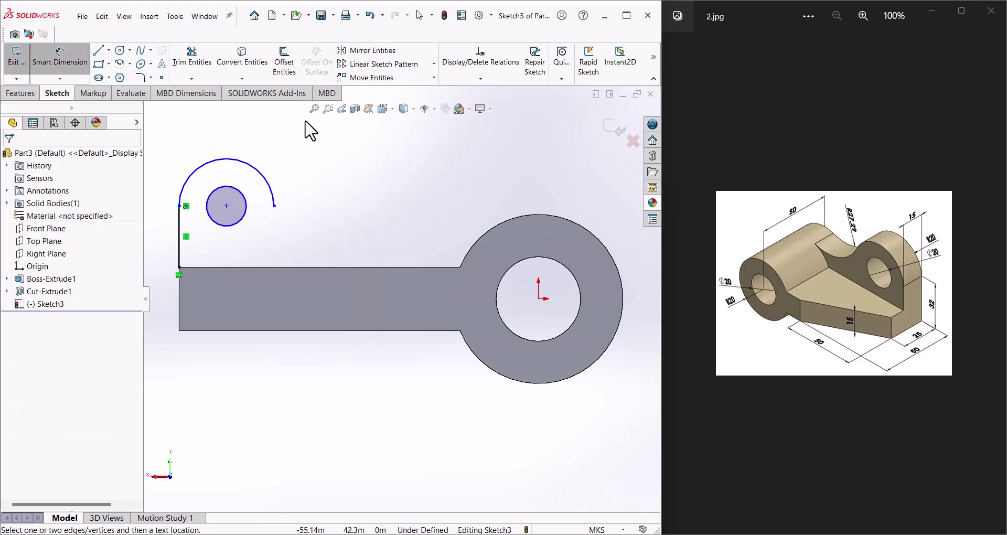
left_click(224, 160)
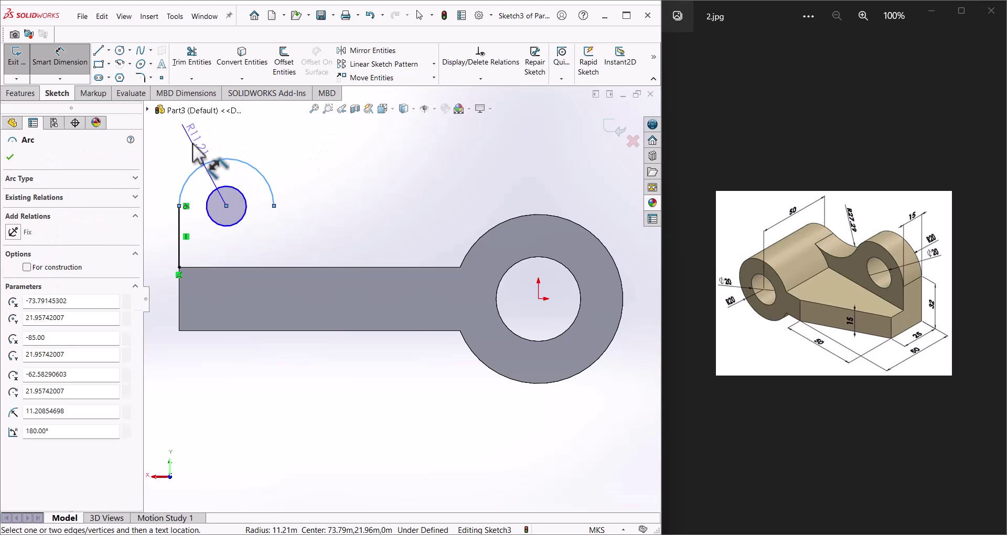
left_click(195, 151)
type("20")
key("Return")
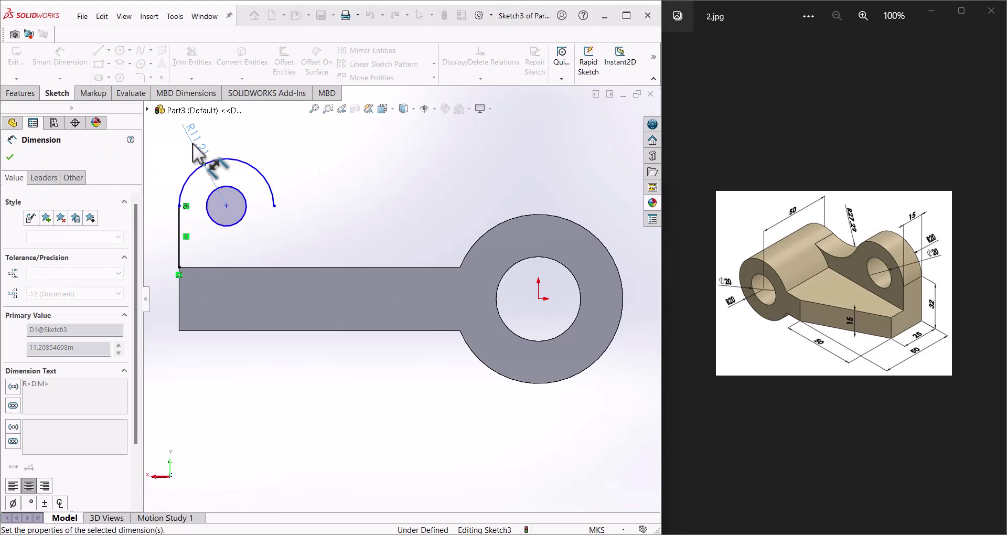
Dimension the diameter of the circle inside the lug arc as 20 m.
left_click(250, 208)
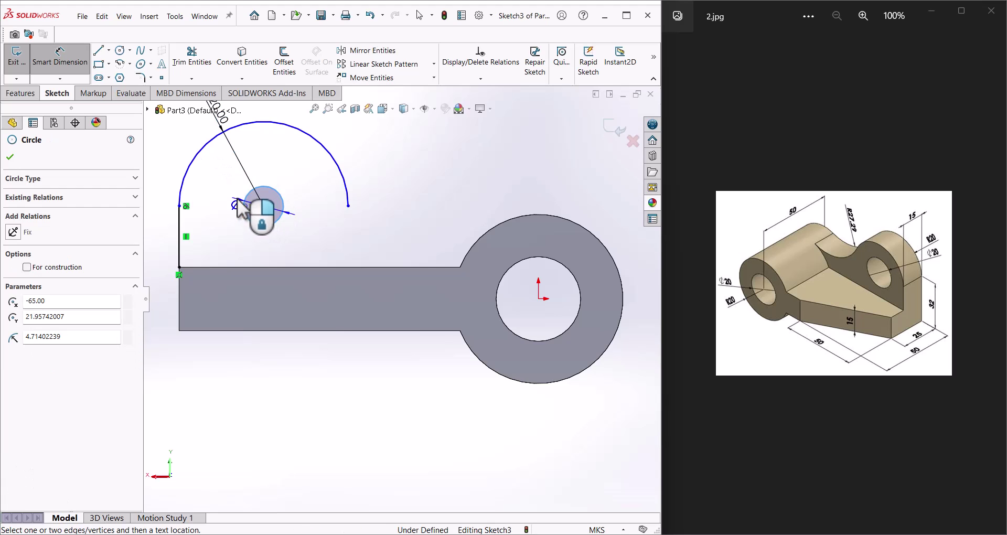
left_click(231, 206)
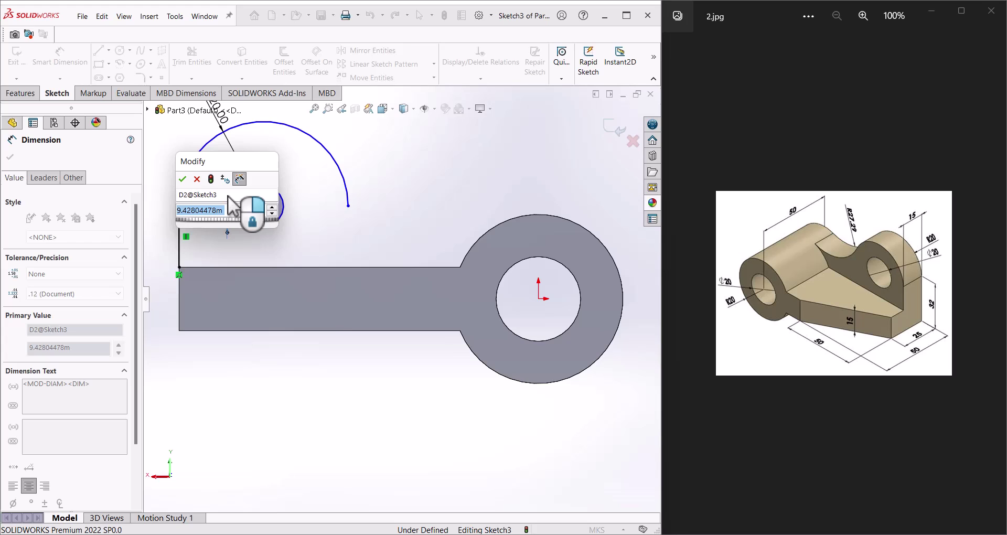
type("20")
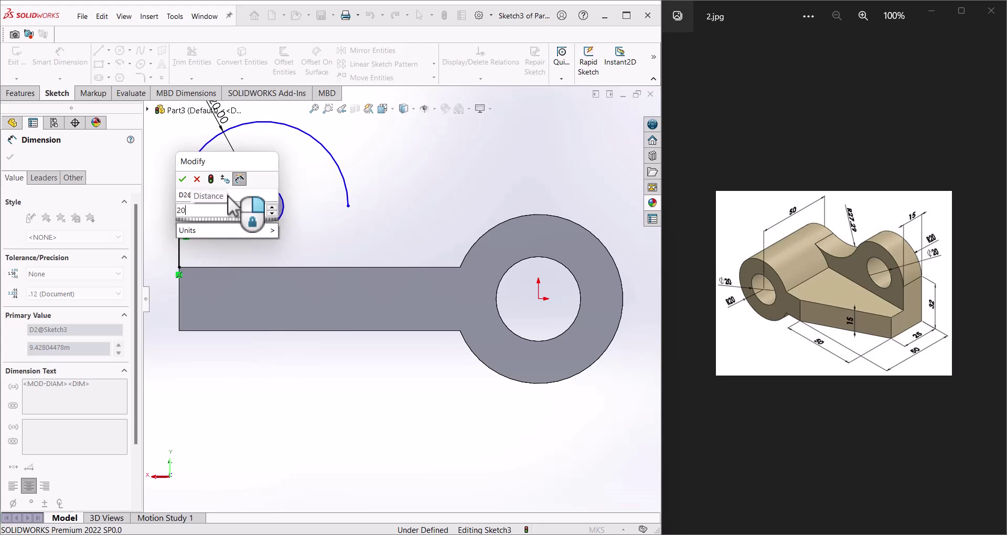
key("Return")
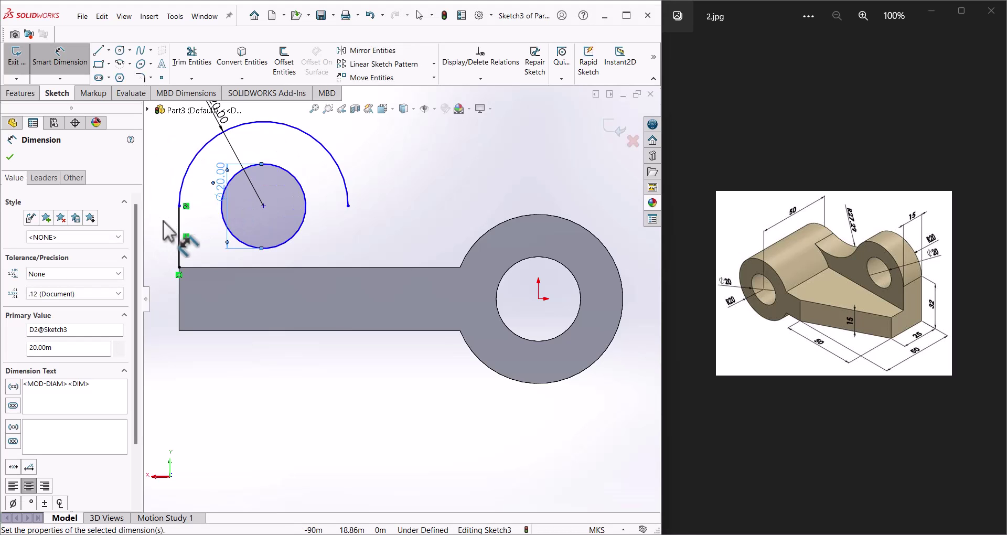
Try to dimension the vertical line from its upper end, and undo the last diameter change on the circle.
left_click(181, 225)
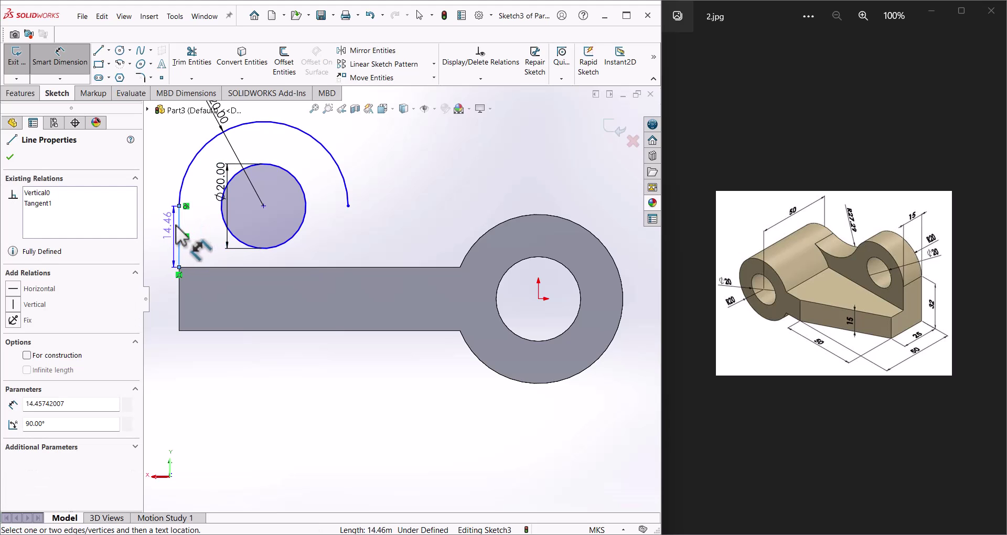
left_click(180, 207)
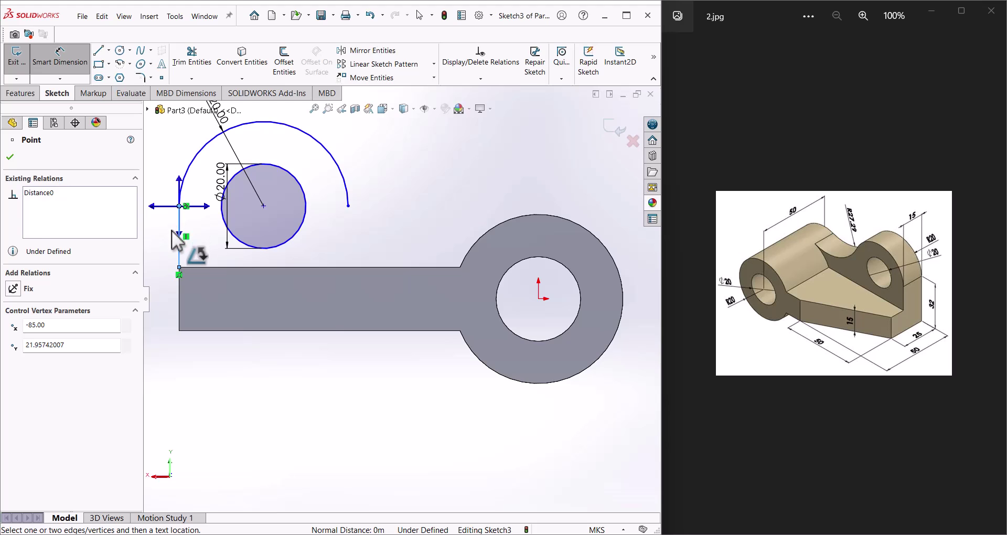
key("ctrl+z")
Dimension the height from the arm's bottom edge to the vertical line's upper endpoint as 32 m.
left_click(74, 67)
left_click(180, 207)
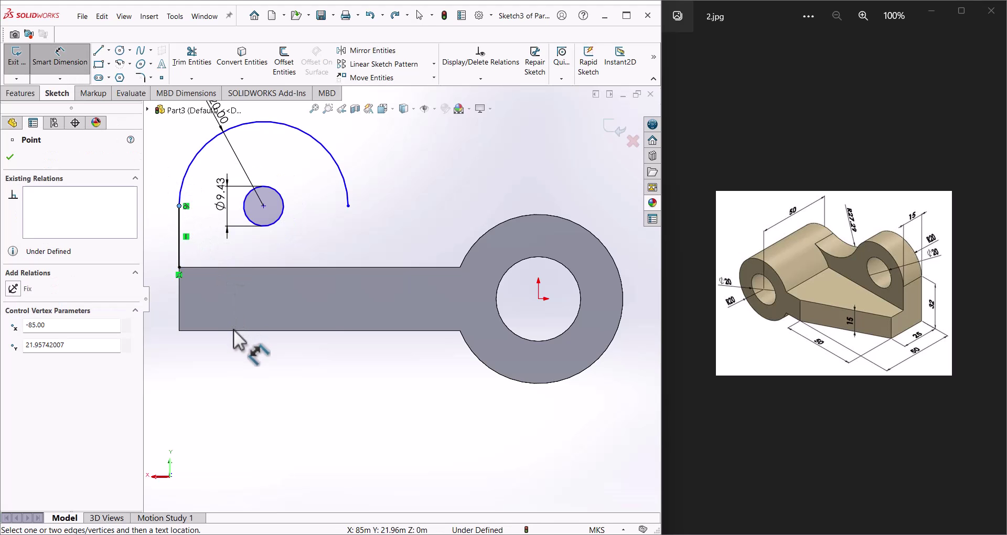
left_click(233, 330)
left_click(169, 300)
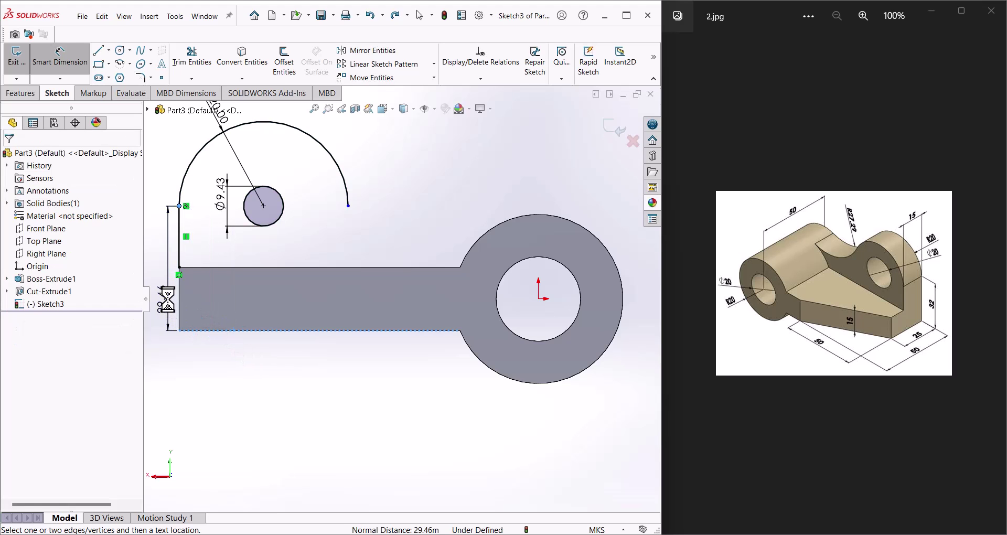
type("32")
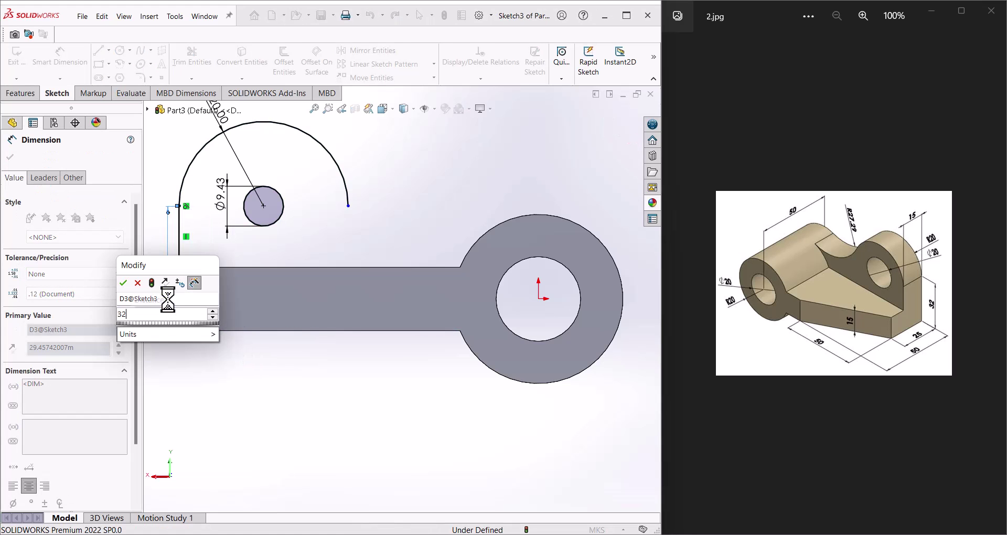
key("Return")
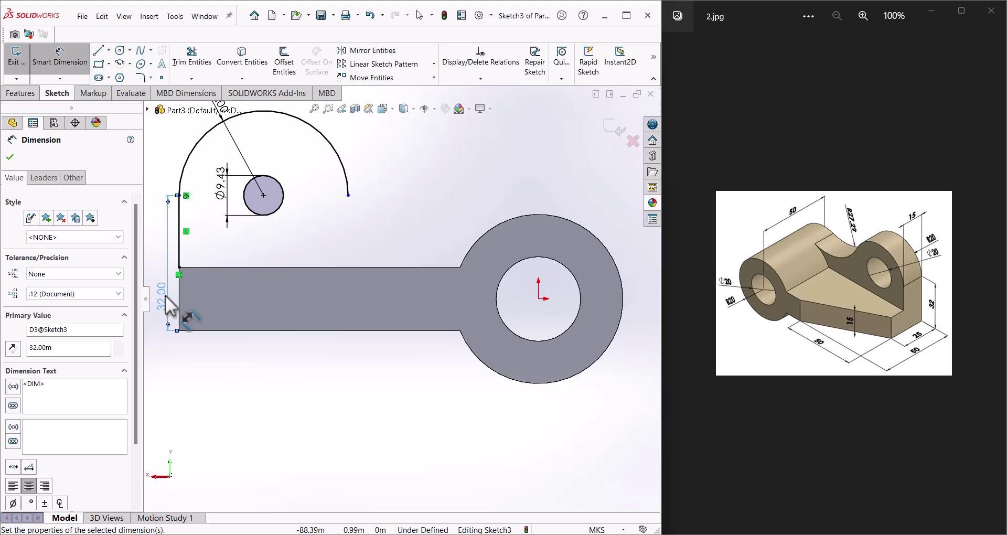
Sketch a concave centerpoint arc of about 24.75 m radius from the lug arc's free end across to above the hub.
left_click(122, 64)
left_click(446, 158)
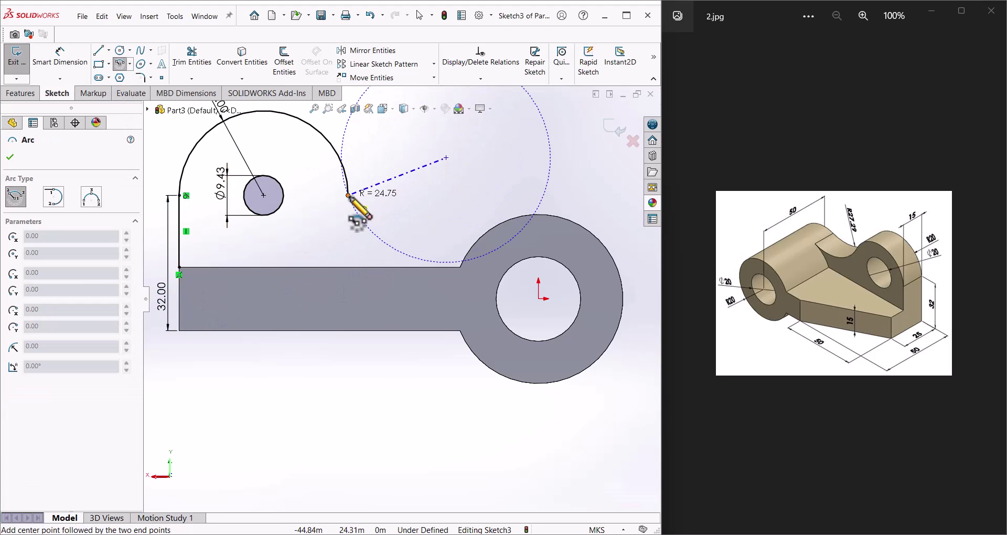
left_click(348, 195)
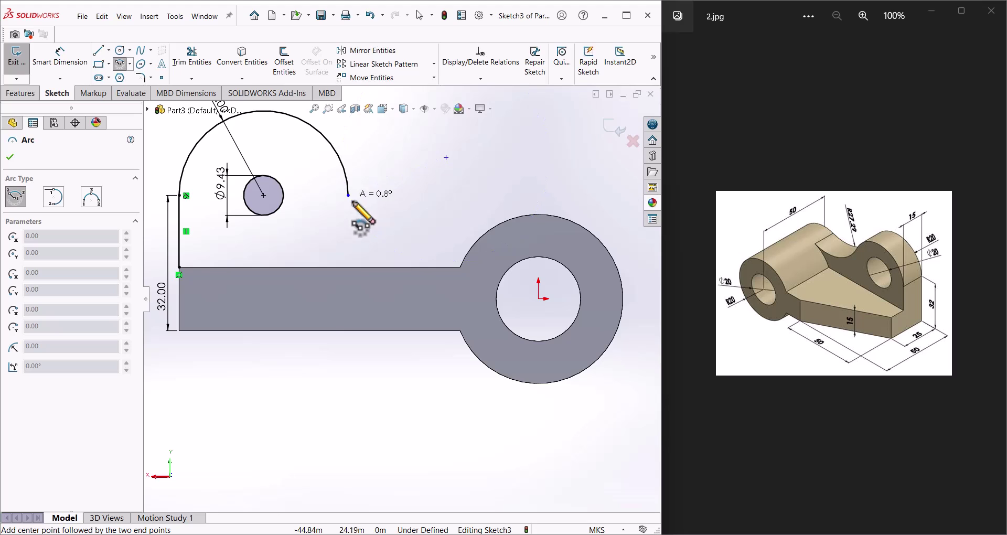
left_click(570, 177)
right_click(572, 180)
left_click(580, 193)
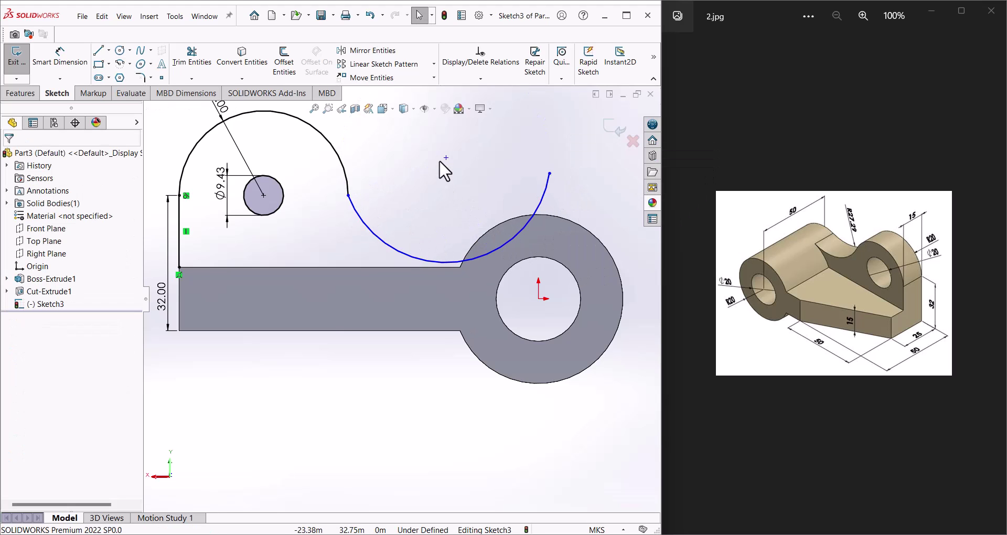
Dimension the concave arc's radius as 27.29 m.
left_click(60, 57)
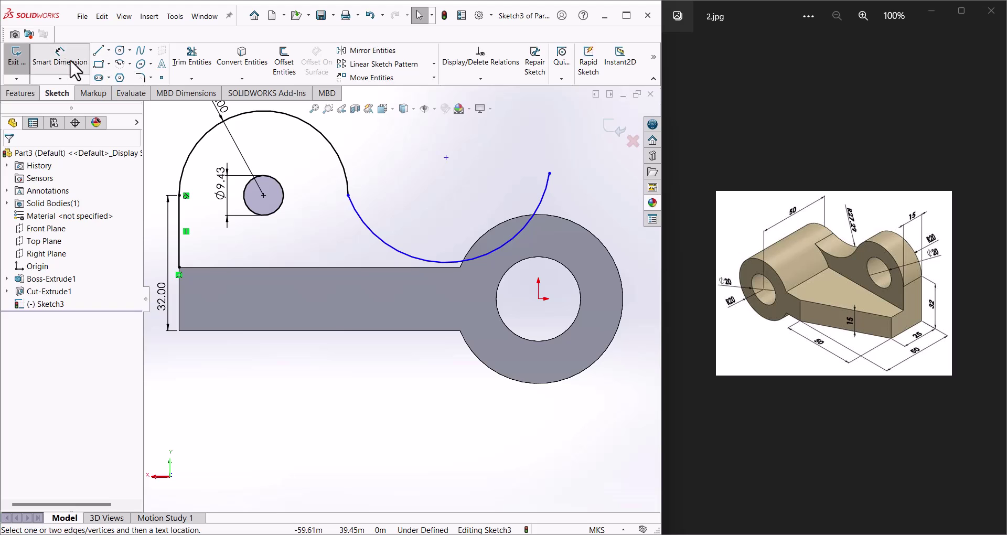
left_click(521, 246)
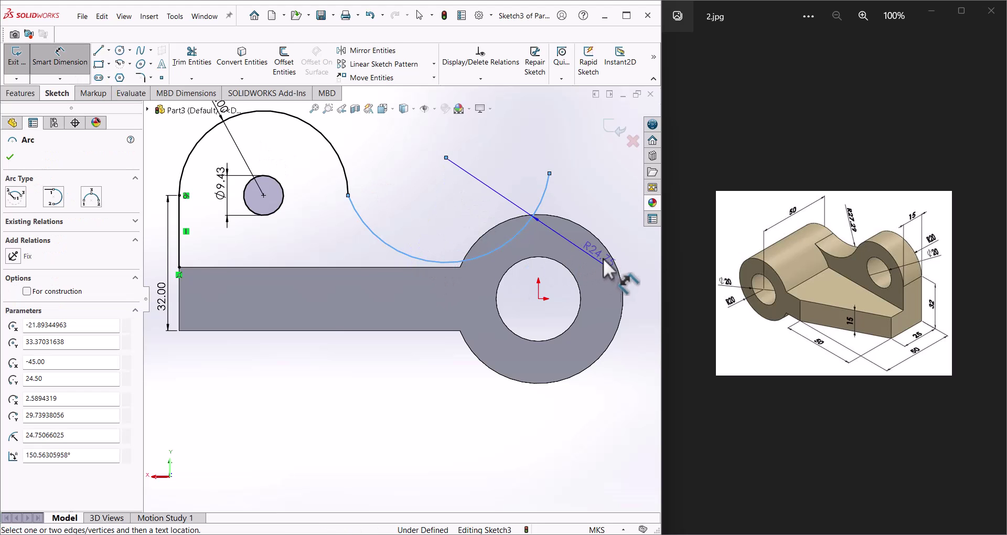
left_click(557, 148)
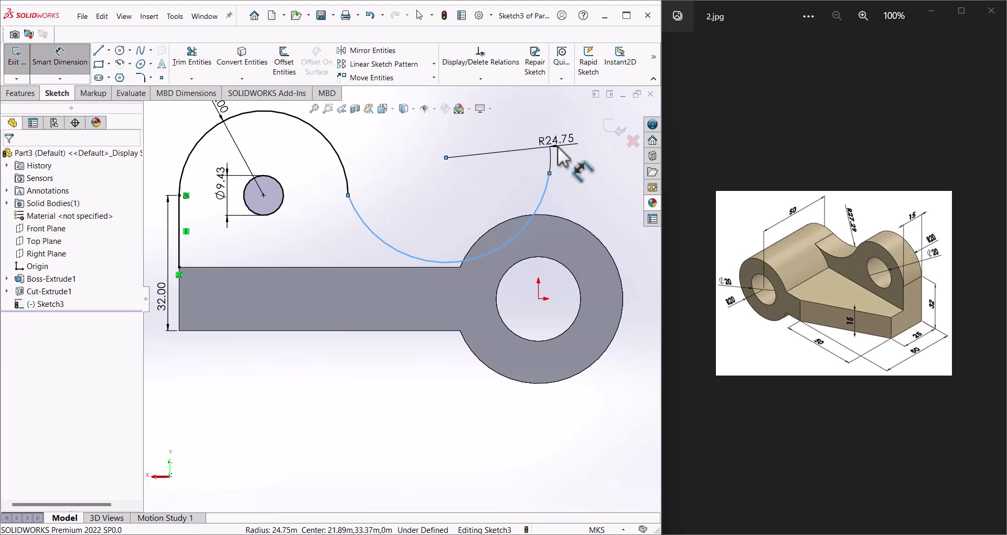
type("2")
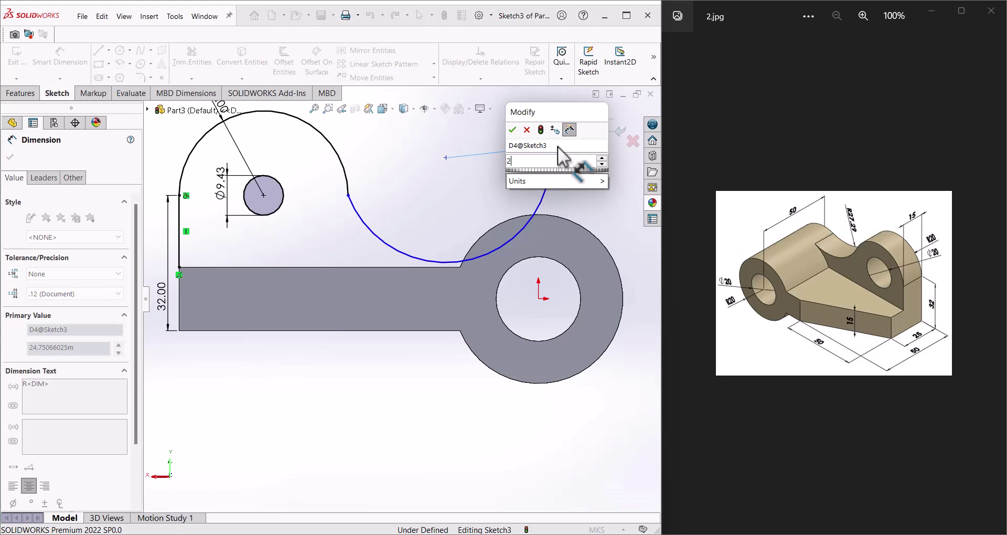
type("7.29")
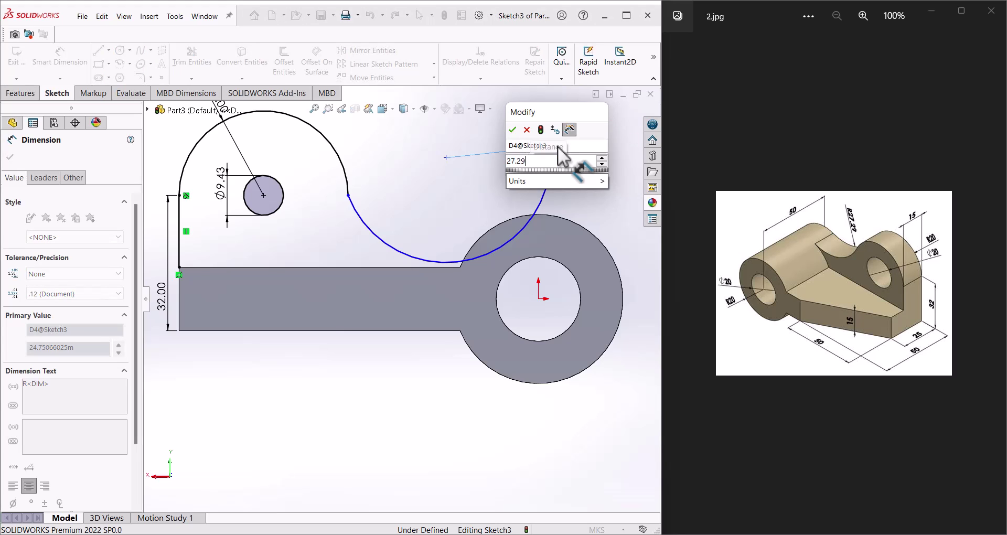
left_click(512, 130)
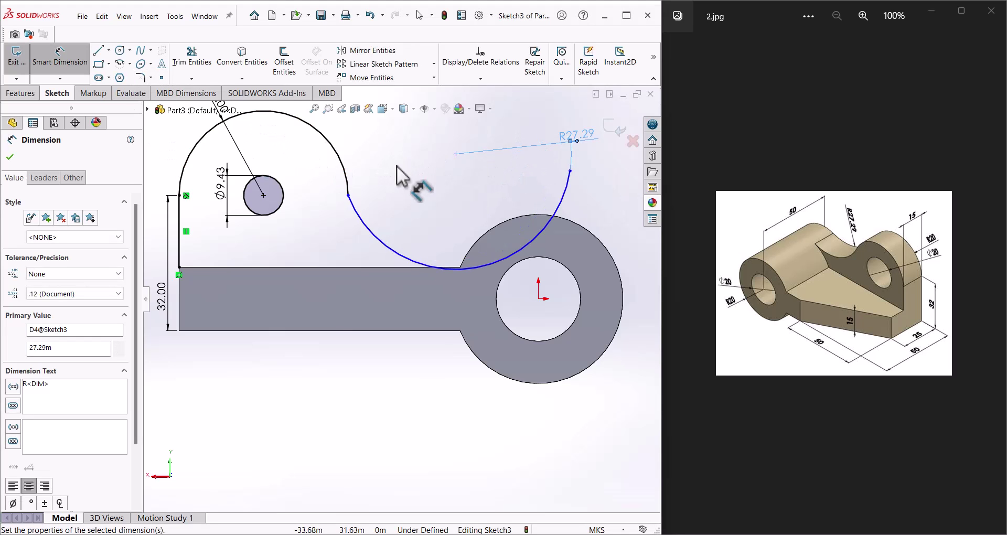
left_click(67, 65)
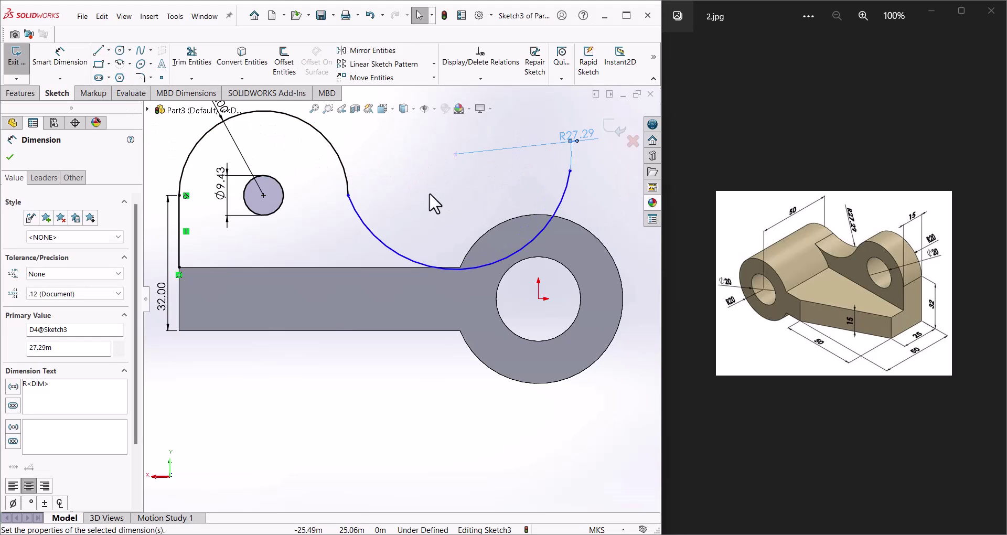
Make the lug arc and the concave arc tangent to each other.
left_click(344, 167)
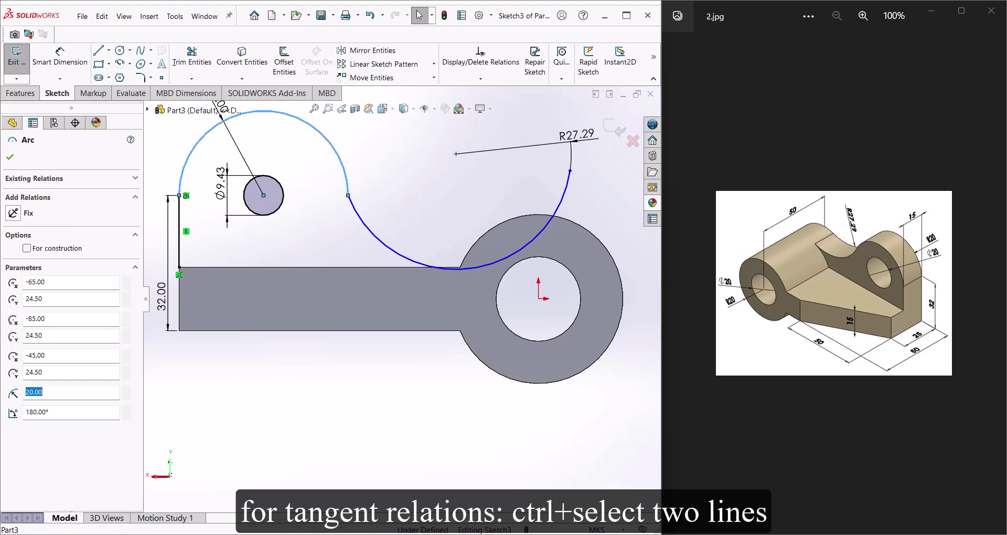
left_click(370, 230, "ctrl")
left_click(416, 184)
left_click(370, 149)
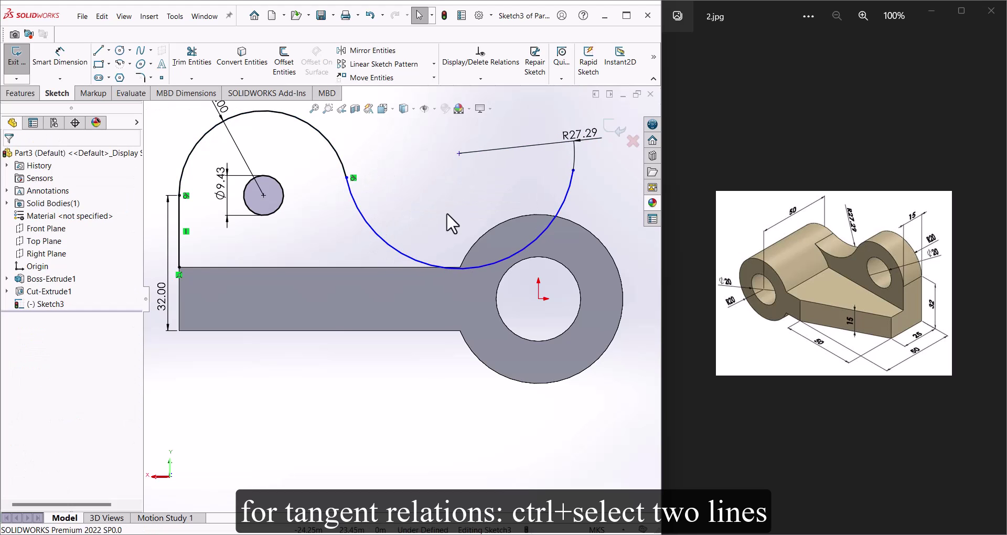
Make the concave arc tangent to the hub's outer circular edge.
left_click(402, 253)
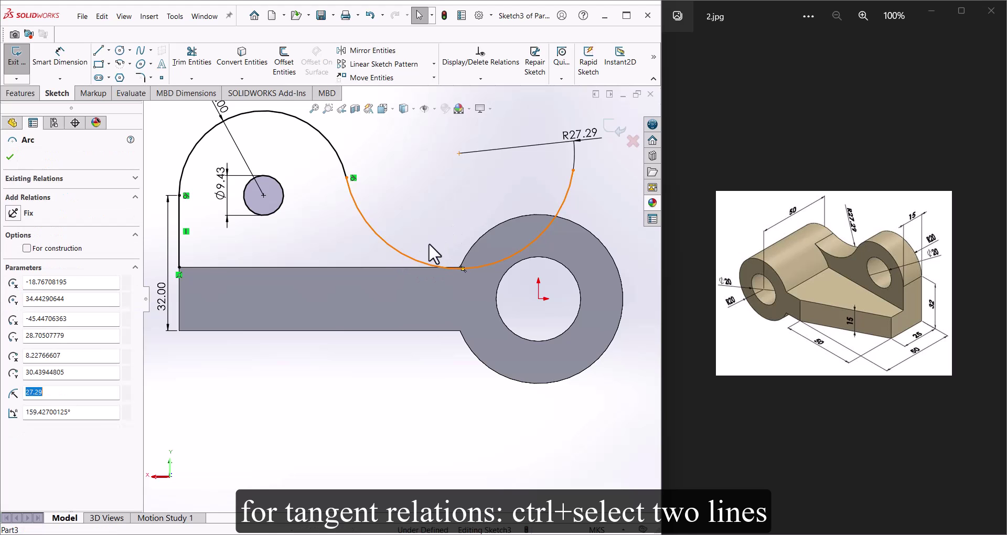
left_click(496, 226, "ctrl")
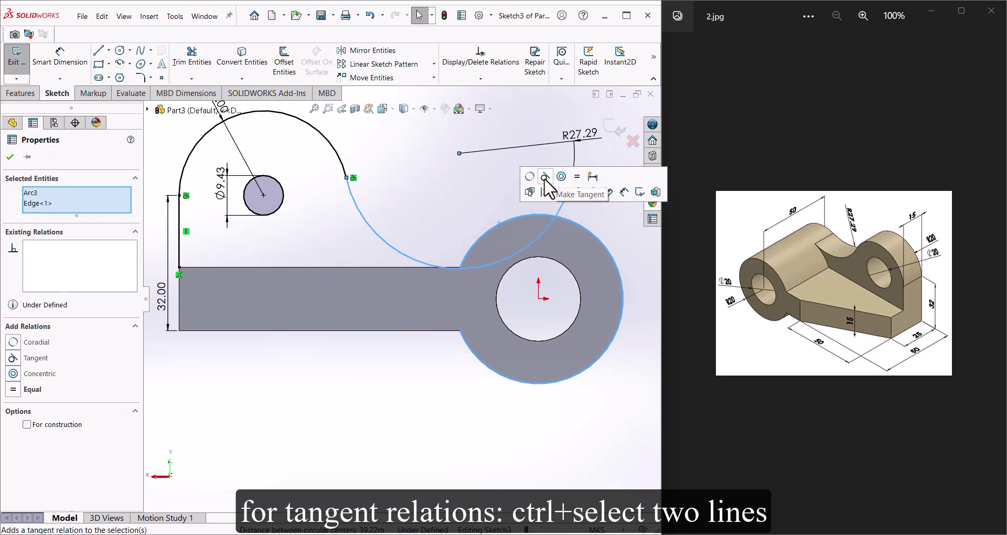
left_click(544, 178)
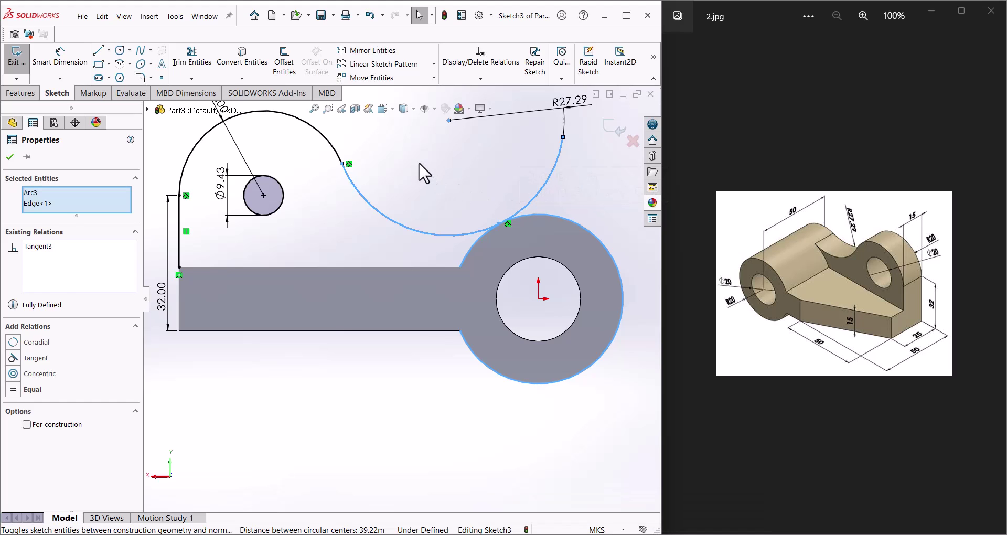
Convert the hub's outer circular edge into a sketch entity.
key("Escape")
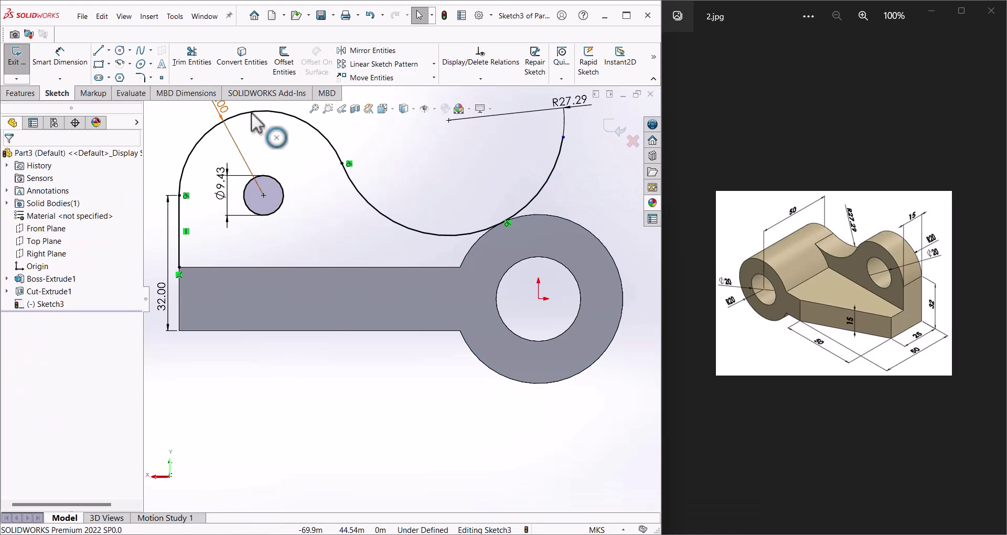
left_click(242, 56)
left_click(474, 259)
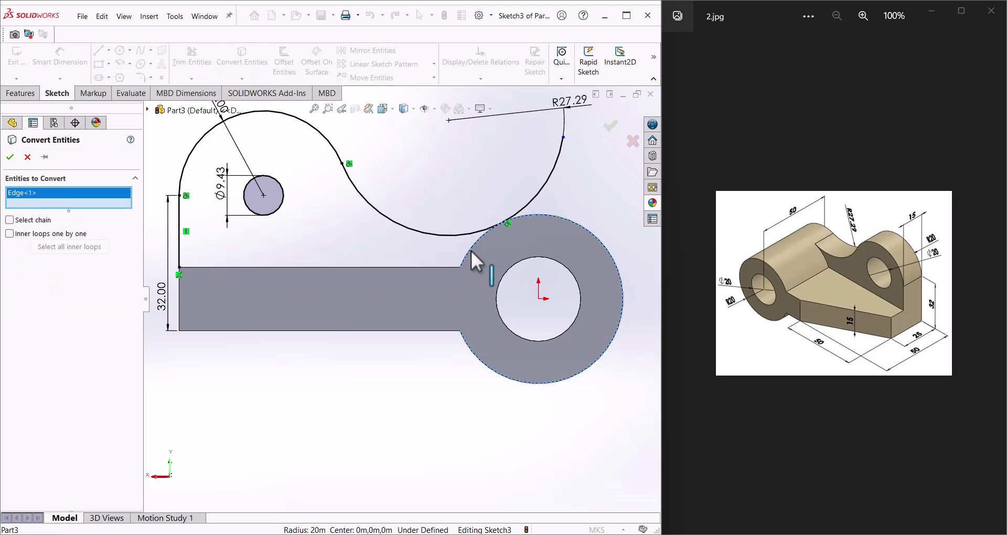
left_click(9, 156)
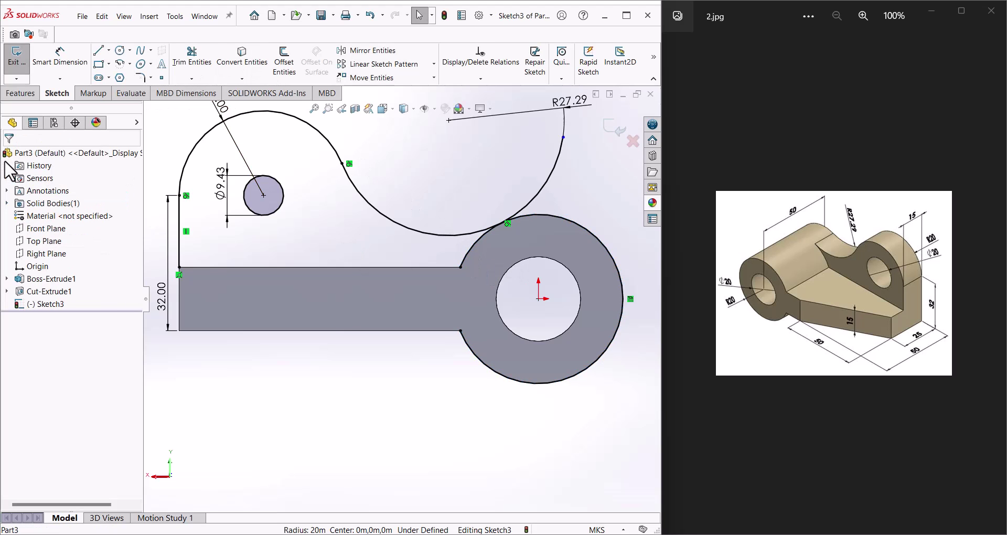
Trim the concave arc beyond its tangent point and the converted hub circle outside the lug profile.
left_click(192, 68)
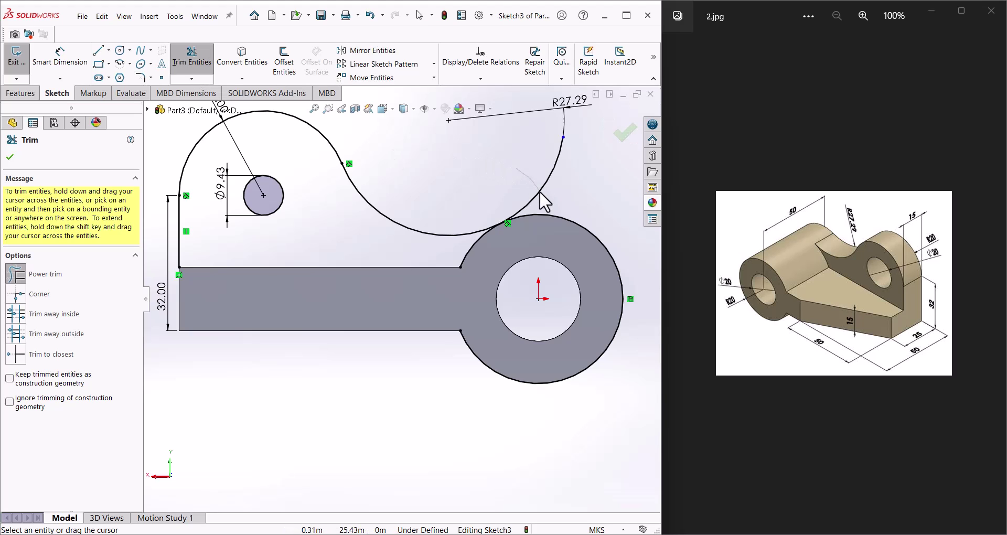
left_click_drag(549, 220, 552, 235)
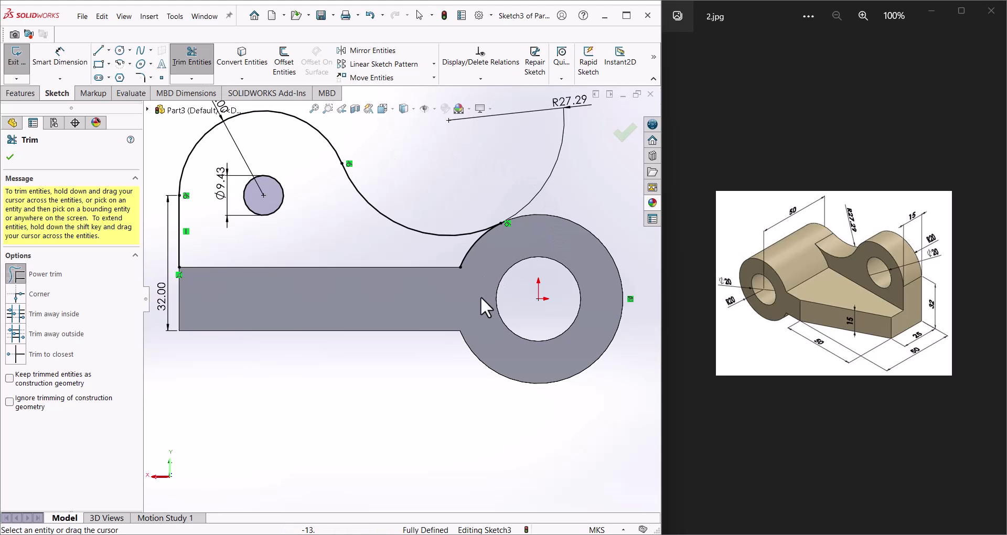
key("Escape")
Close the lug profile with a horizontal line along the arm's upper edge, from the hub to the vertical line's lower end.
key("l")
left_click(460, 268)
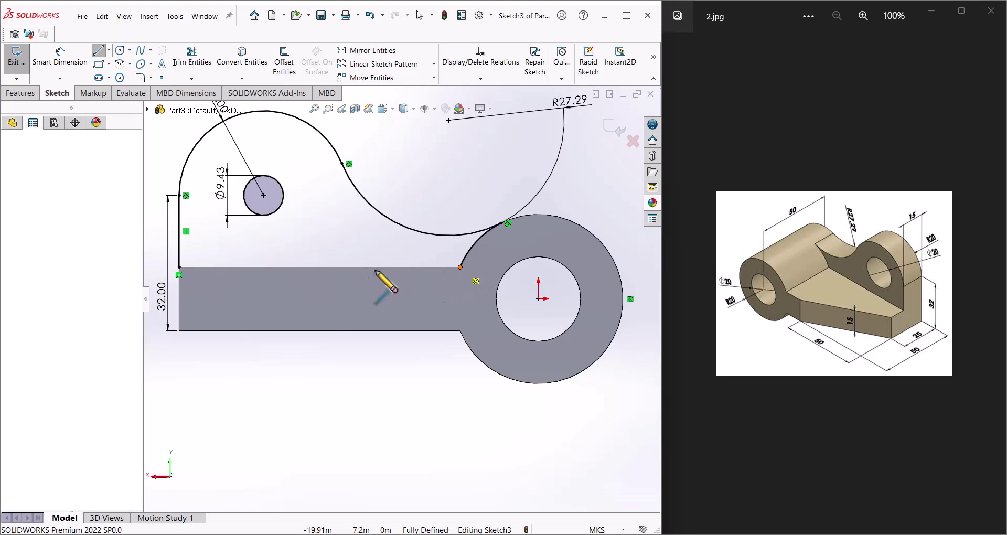
left_click(179, 267)
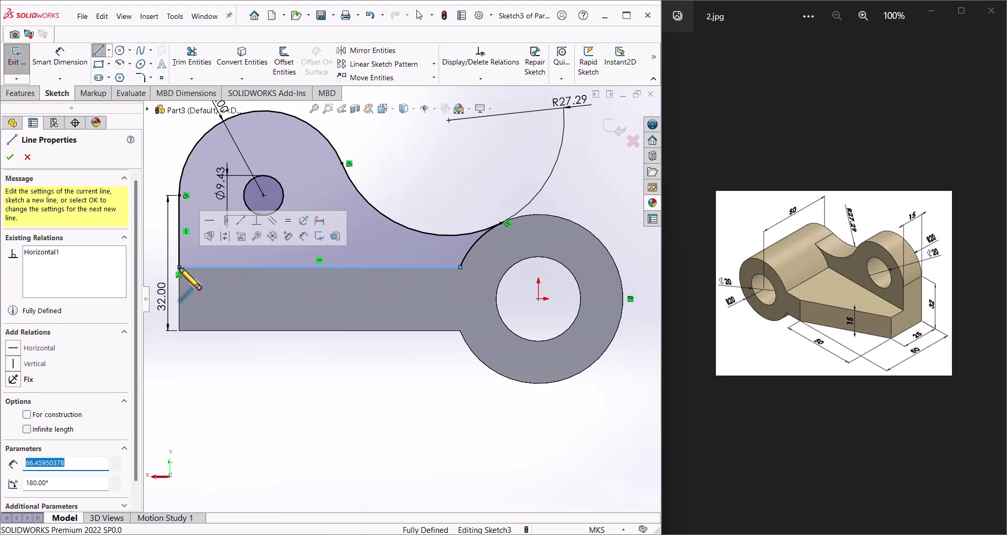
left_click(10, 157)
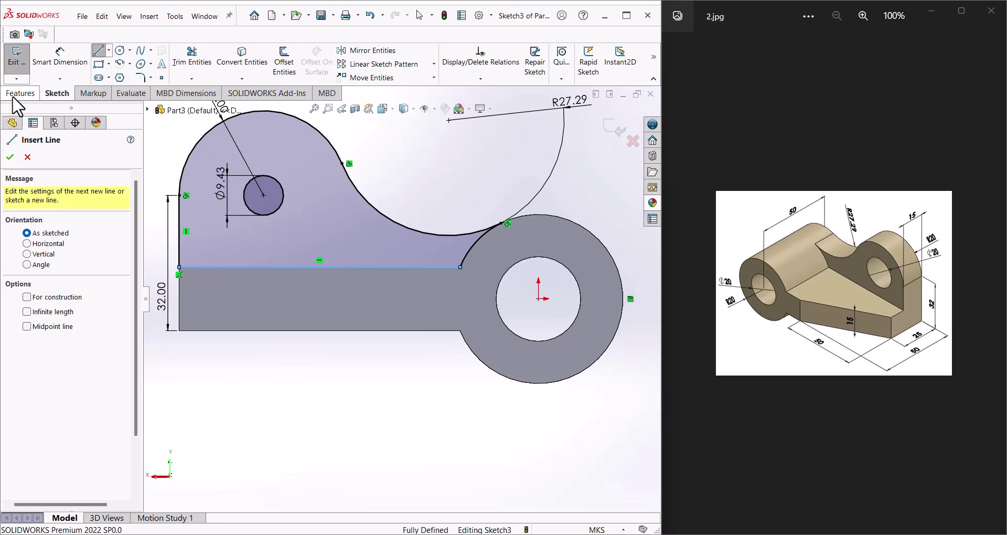
Extrude the lug profile blind by 15 m in the reversed direction, over the arm, merged with the existing body.
left_click(16, 95)
left_click(18, 75)
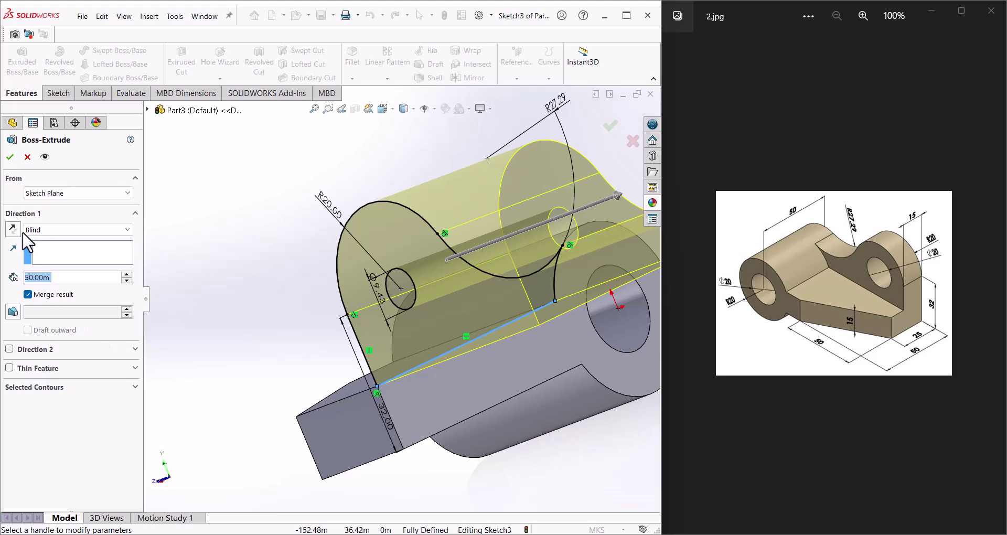
left_click(384, 109)
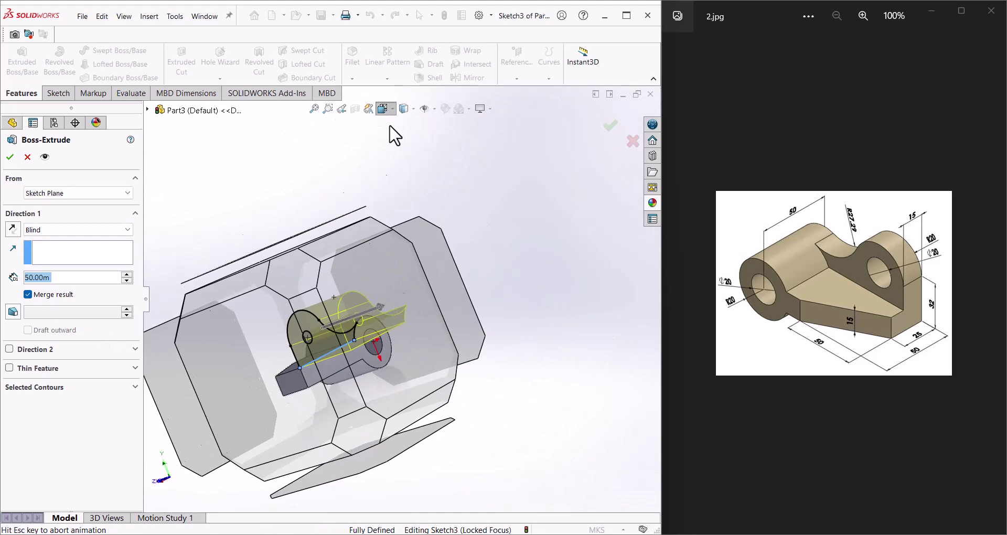
middle_click_drag(202, 262, 388, 315)
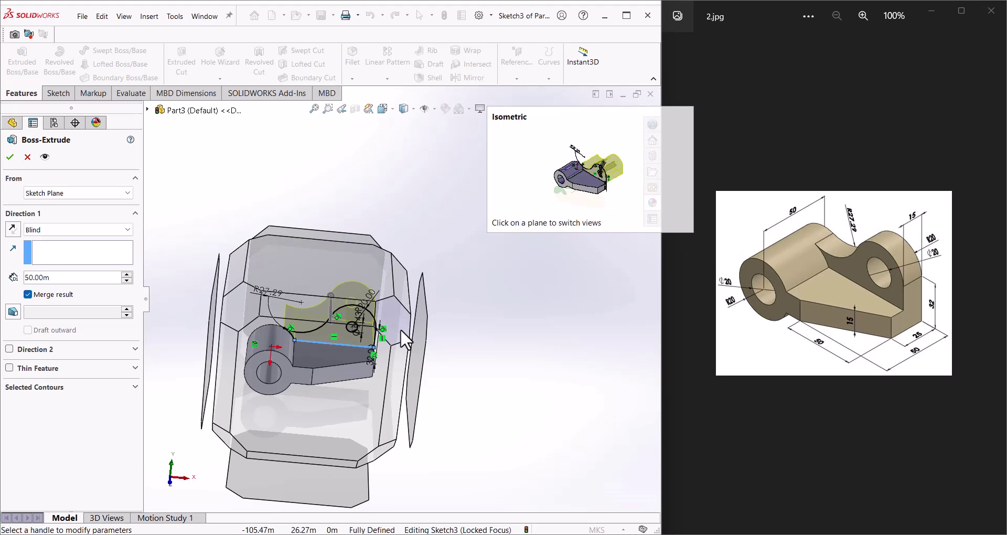
left_click(401, 329)
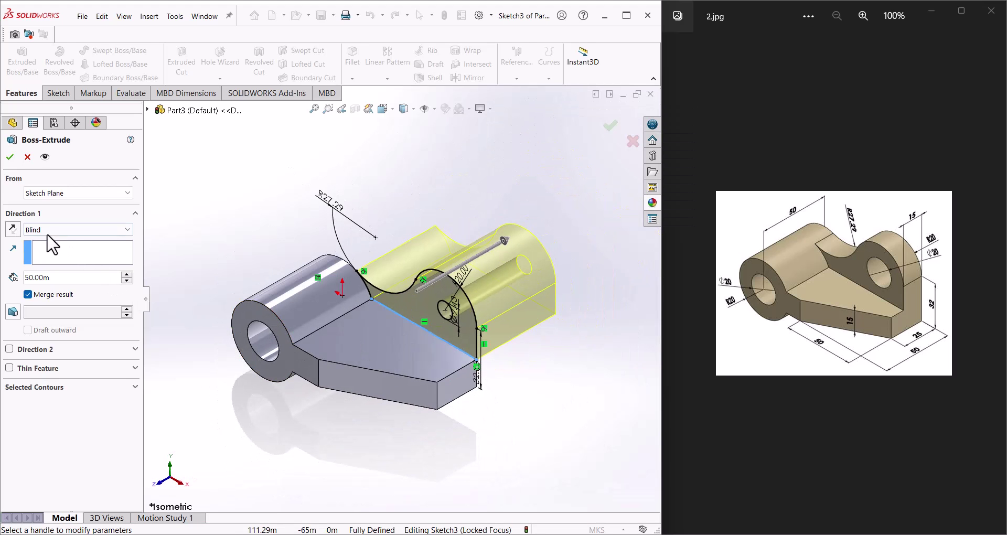
left_click(13, 229)
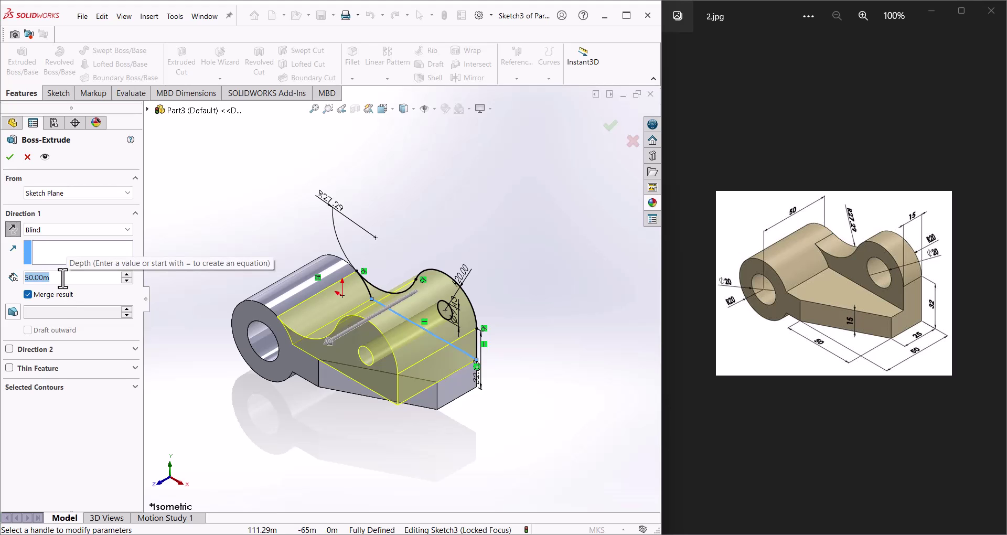
type("15")
key("Return")
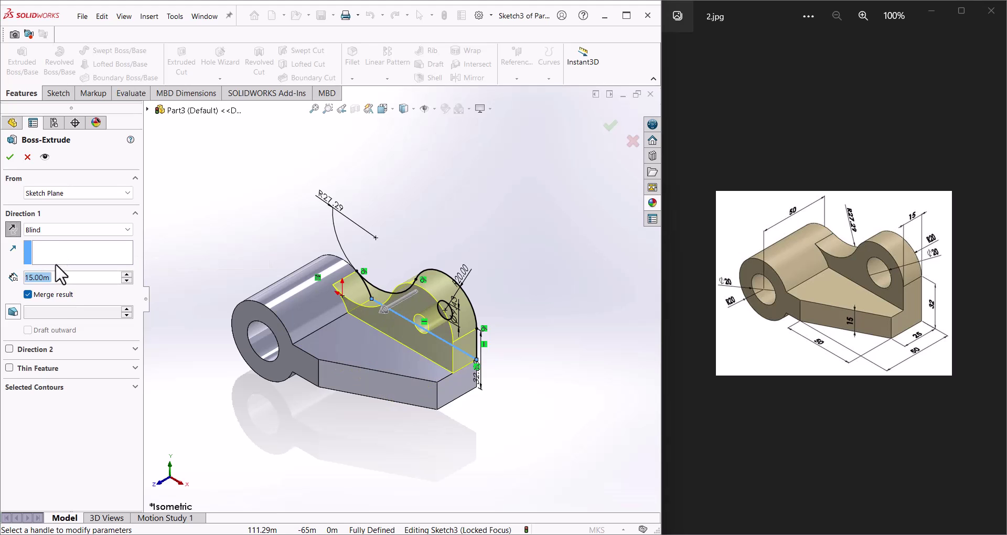
left_click(11, 157)
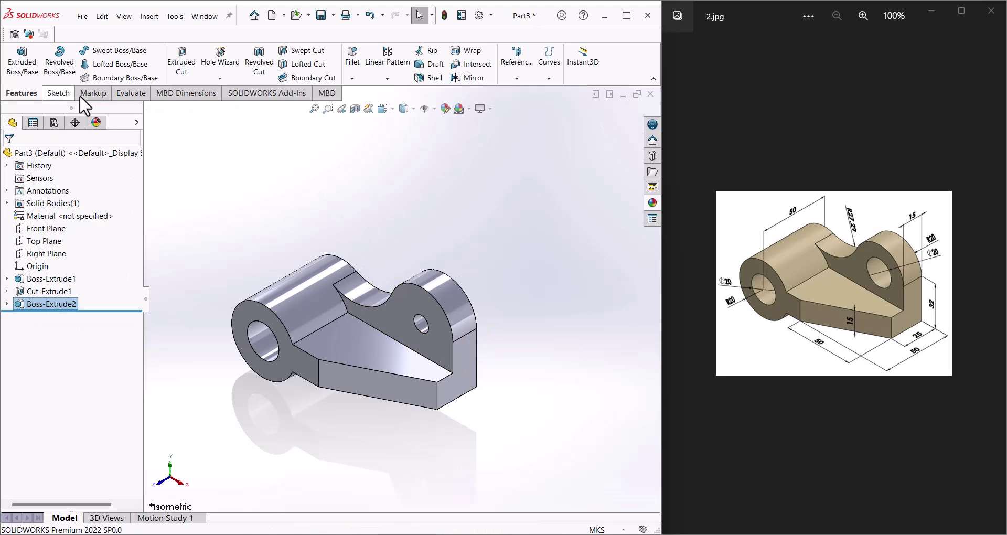
Apply a pale yellow-green color appearance with red 242 and green 255 to the bracket.
left_click_drag(219, 198, 547, 434)
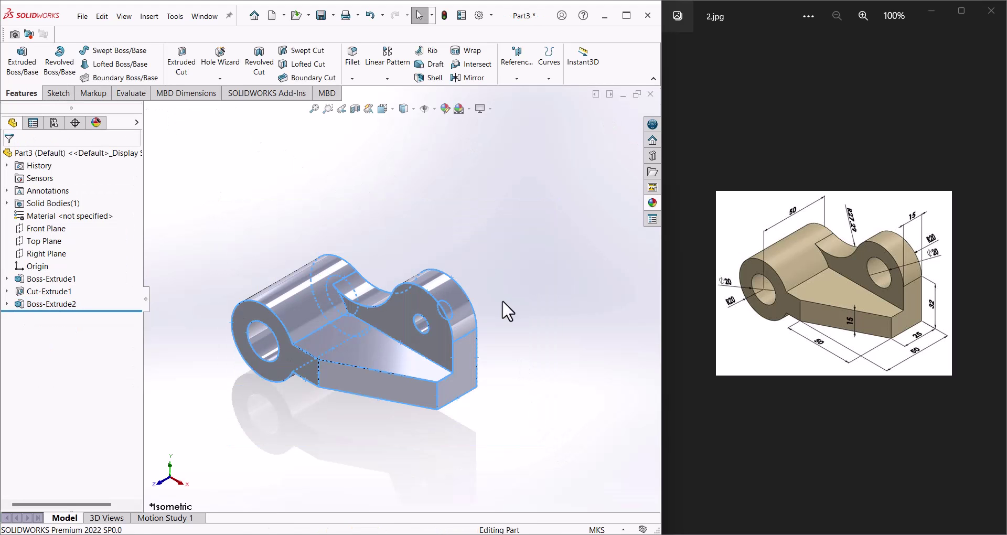
left_click(444, 109)
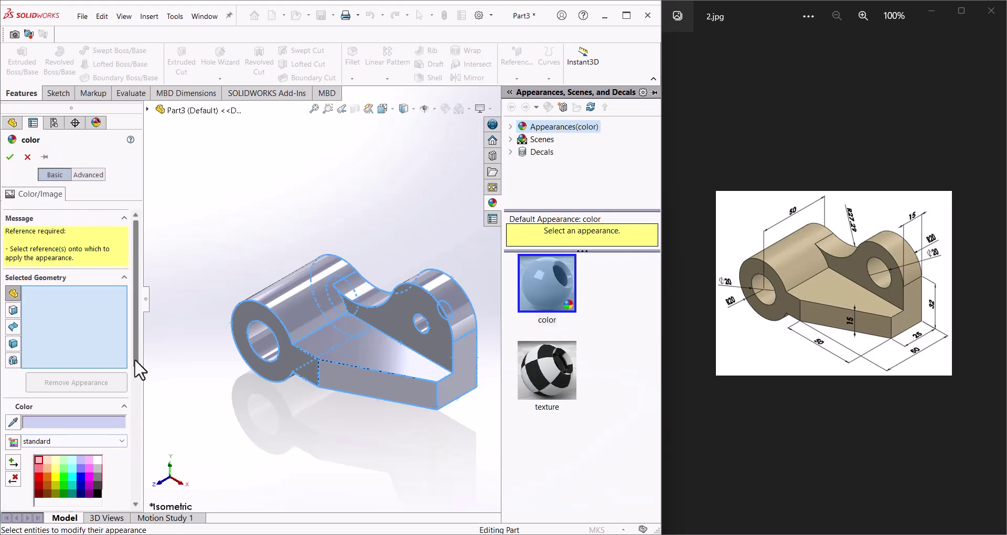
scroll(135, 375, "down", 2)
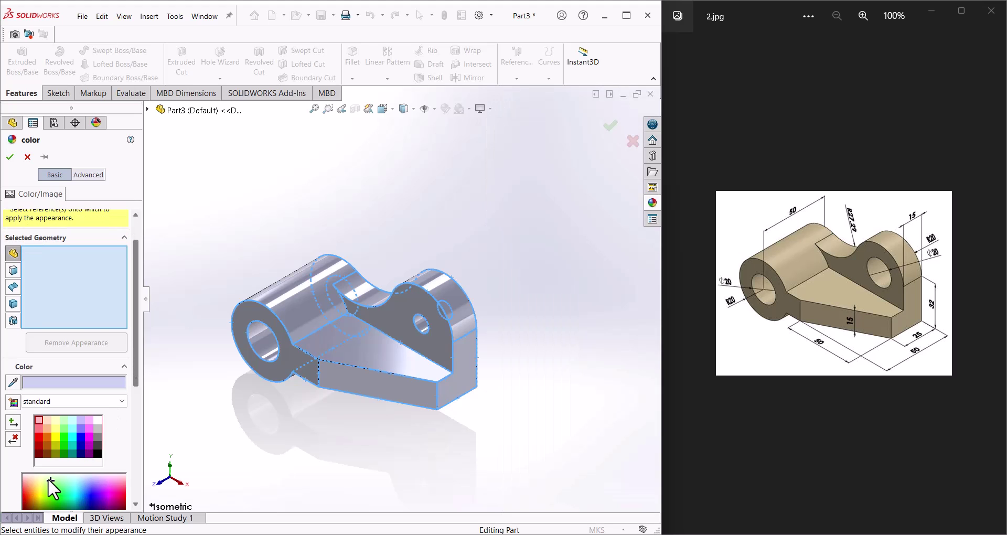
left_click(43, 479)
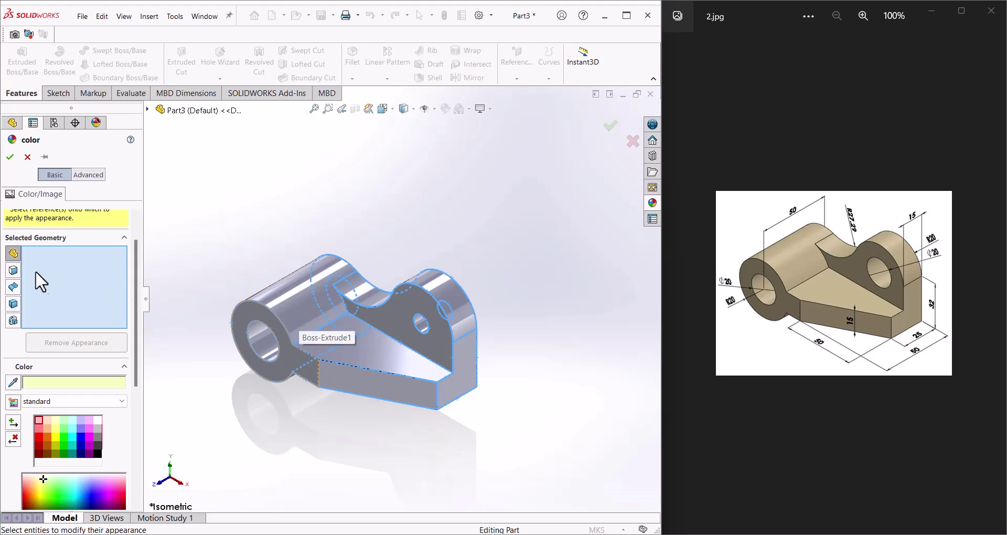
left_click(320, 325)
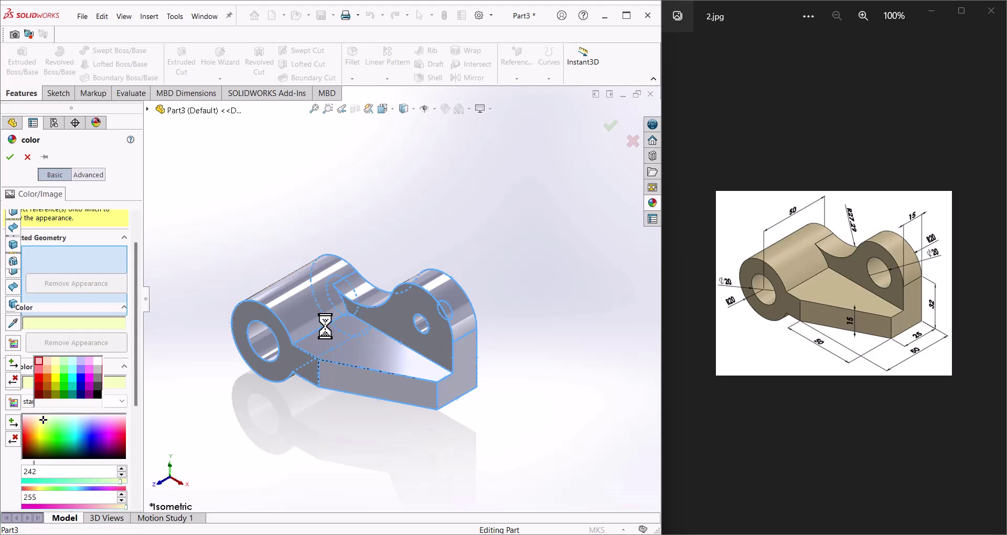
scroll(74, 439, "down", 3)
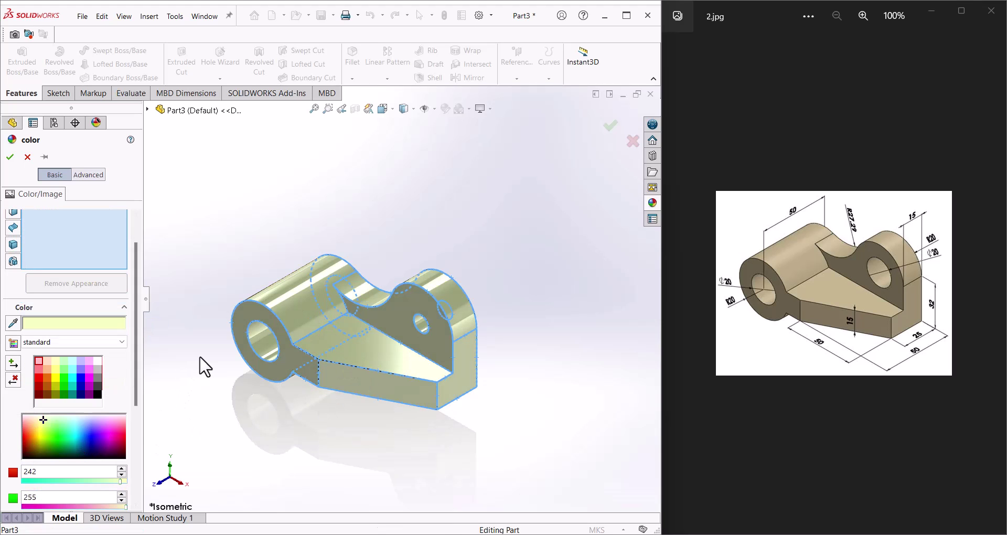
right_click(205, 247)
left_click(172, 236)
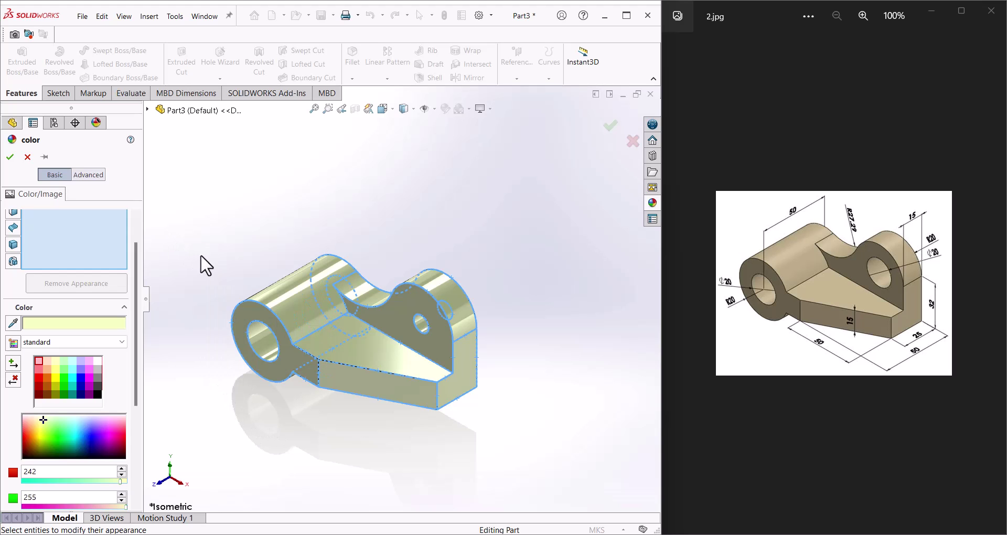
left_click(611, 124)
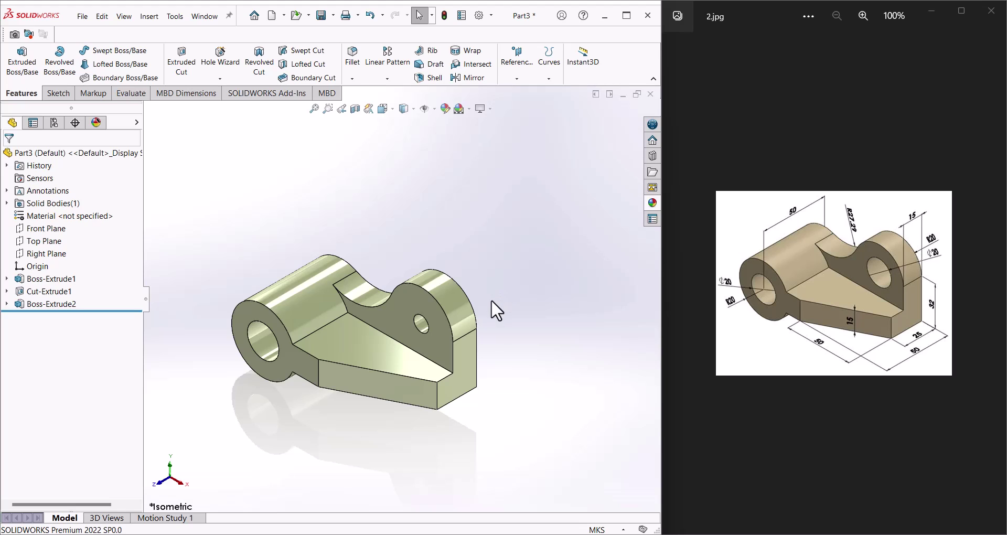
left_click(6, 292)
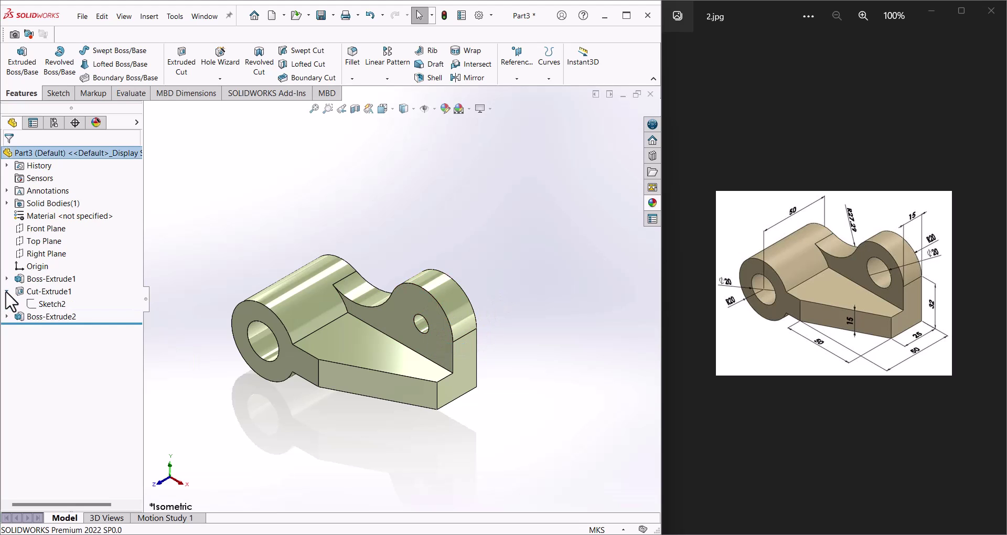
left_click(36, 304)
left_click(46, 273)
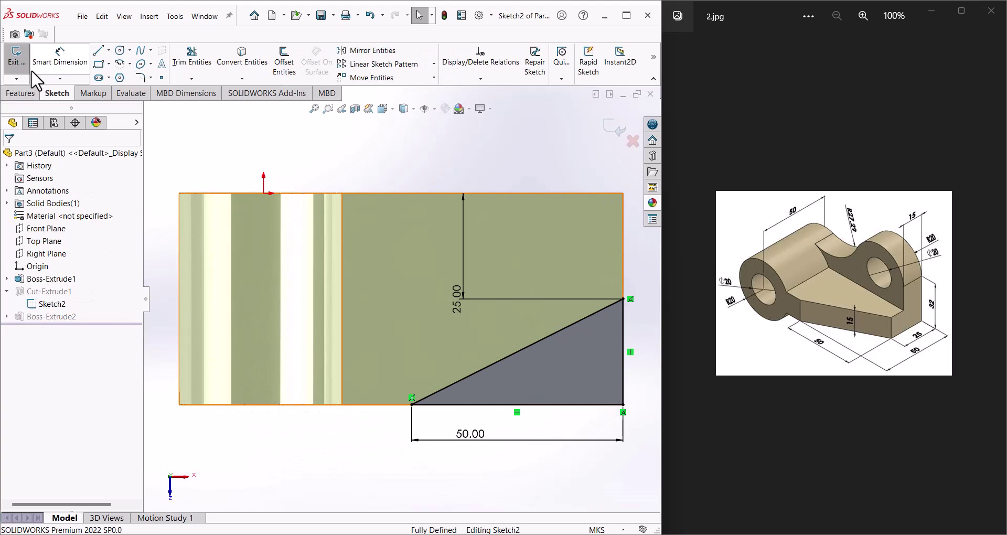
left_click(17, 56)
Edit the lug extrusion's sketch to set the hole diameter to 20 m, and rebuild the part.
left_click(7, 316)
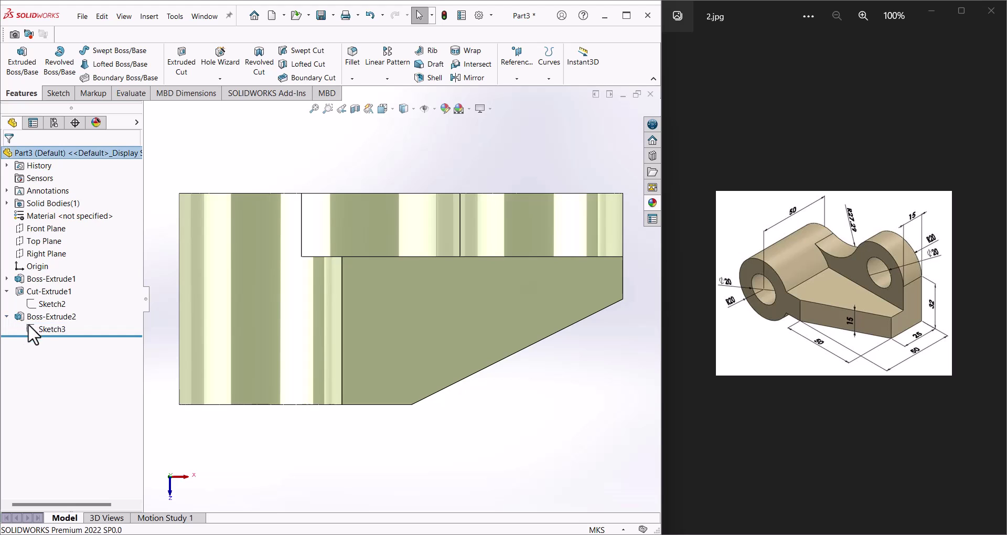
left_click(45, 328)
left_click(49, 292)
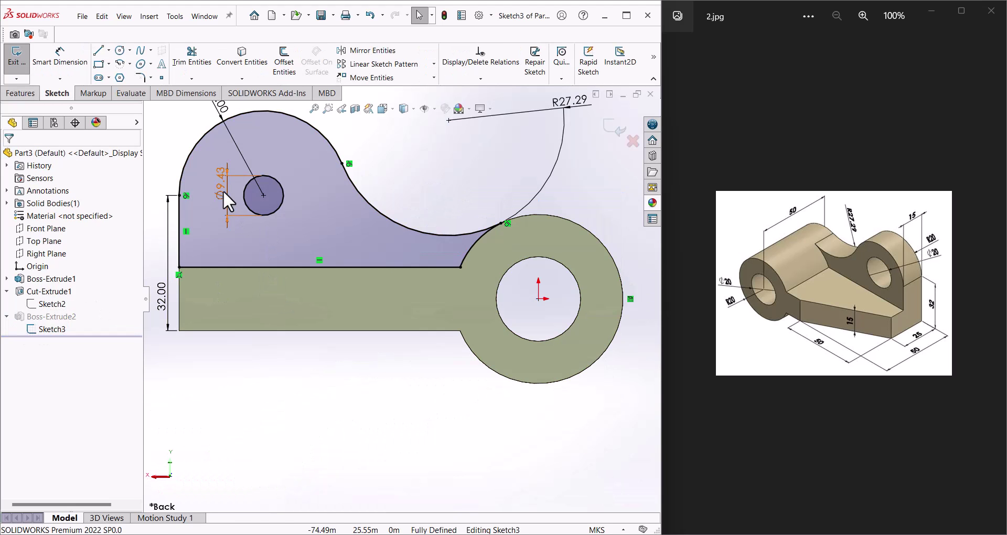
left_click(223, 190)
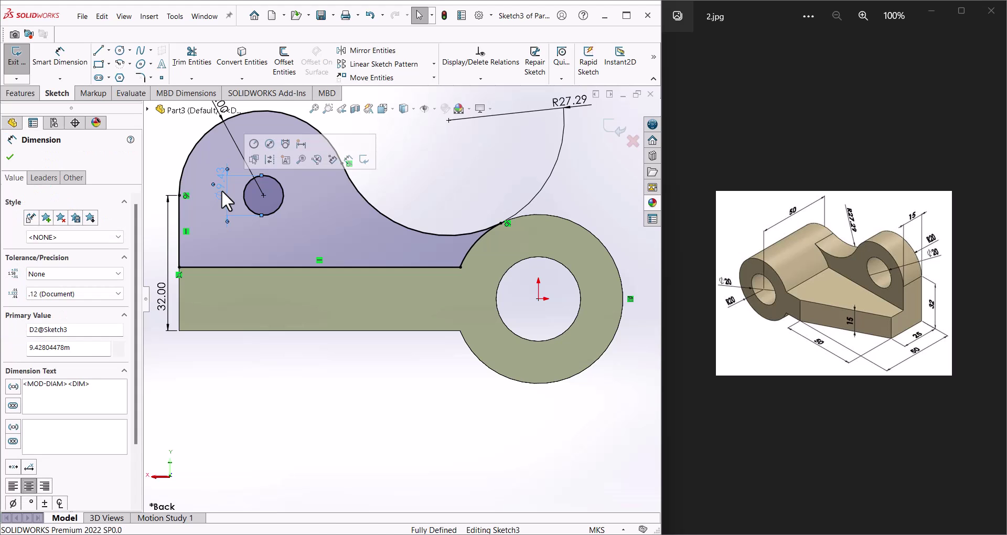
double_click(219, 191)
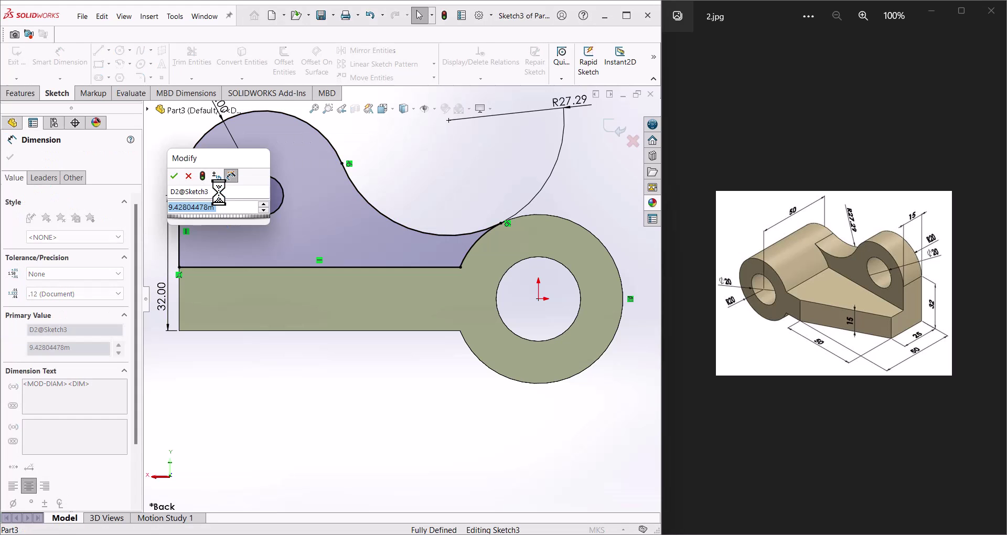
type("20")
key("Return")
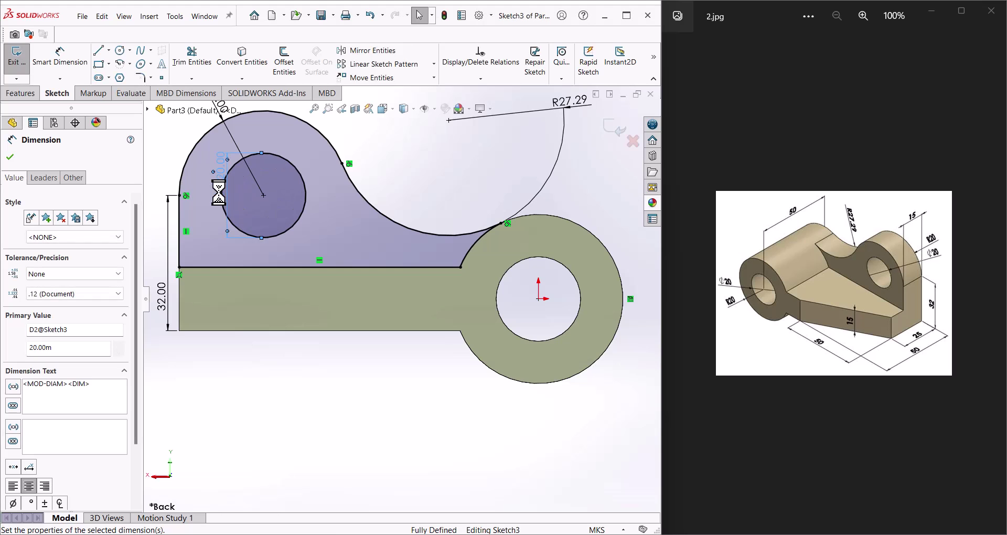
left_click(9, 156)
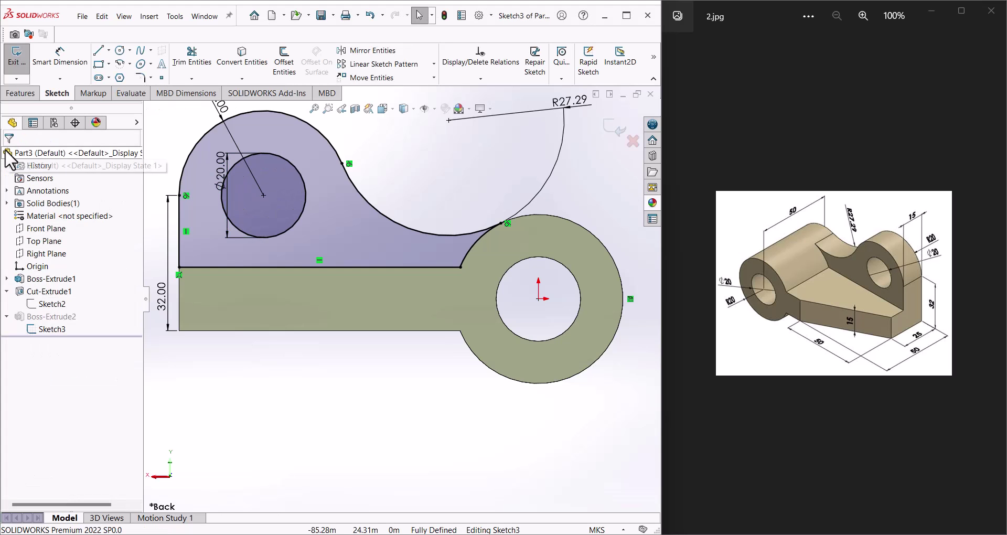
left_click(16, 57)
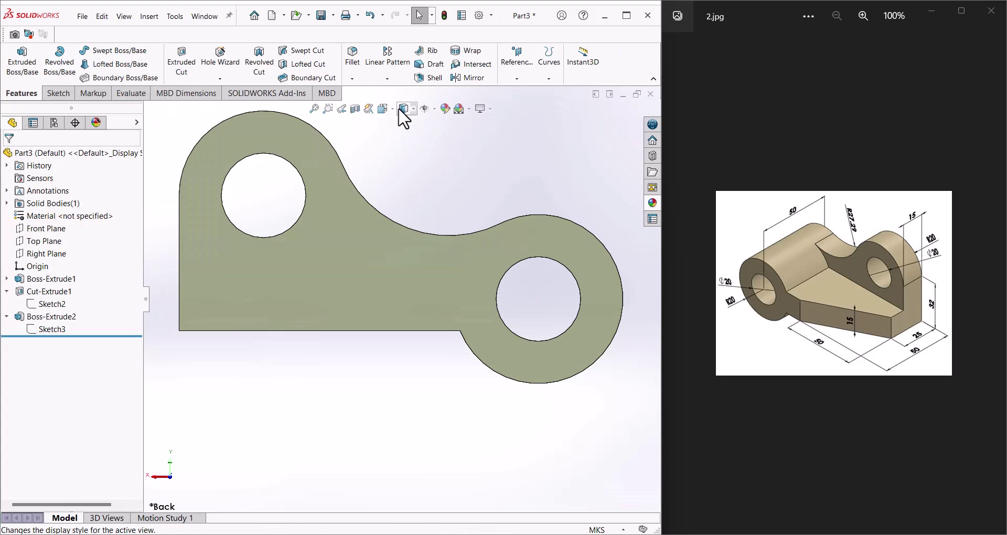
Orbit the bracket to inspect the lug and bring up the view orientation cube.
middle_click_drag(446, 159, 645, 269)
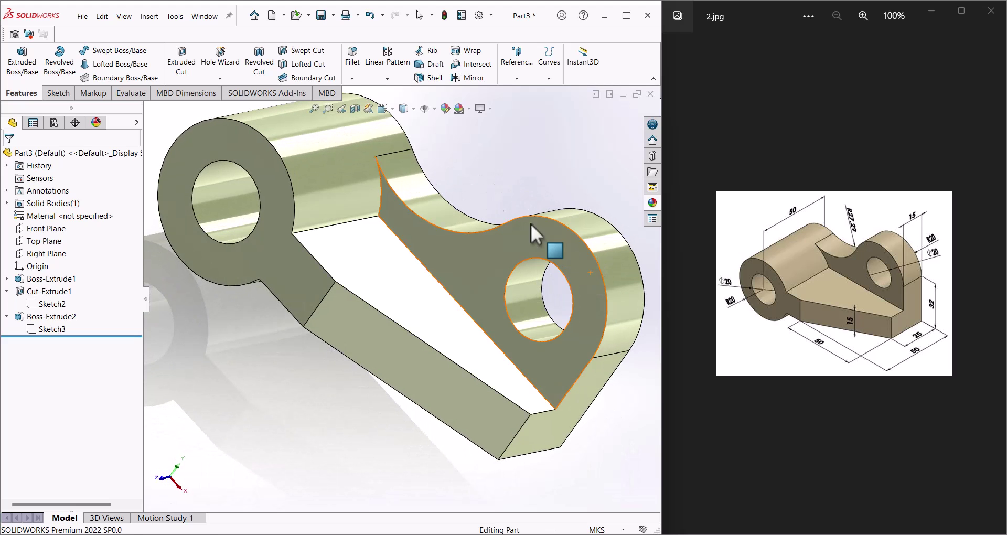
left_click(387, 115)
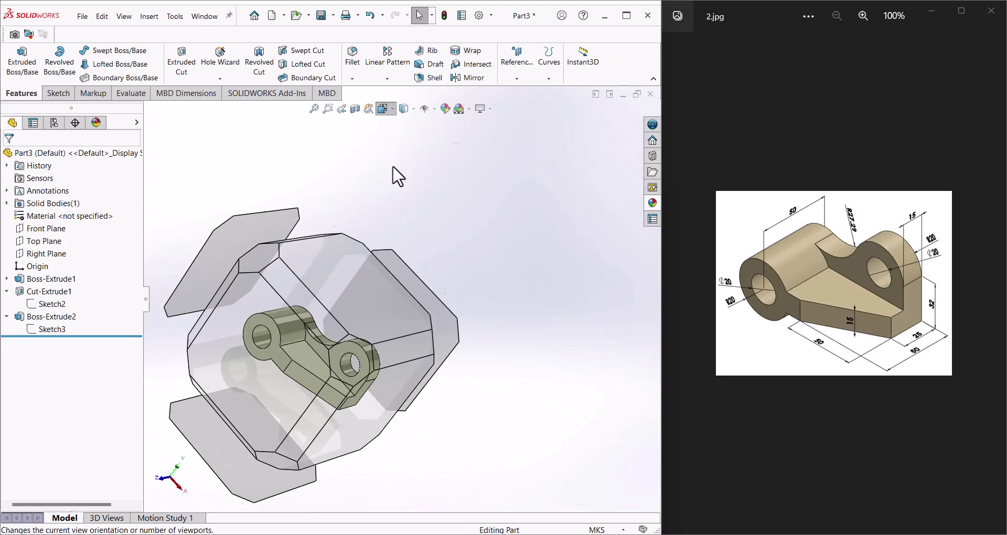